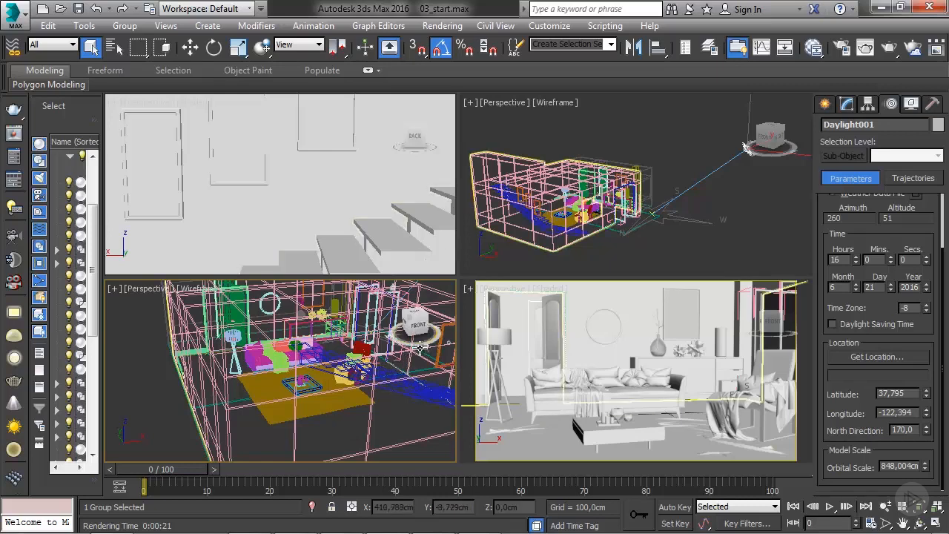
Add a VRayHDRI map node below the existing material in the Slate Material Editor and display its parameters.
left_click(812, 48)
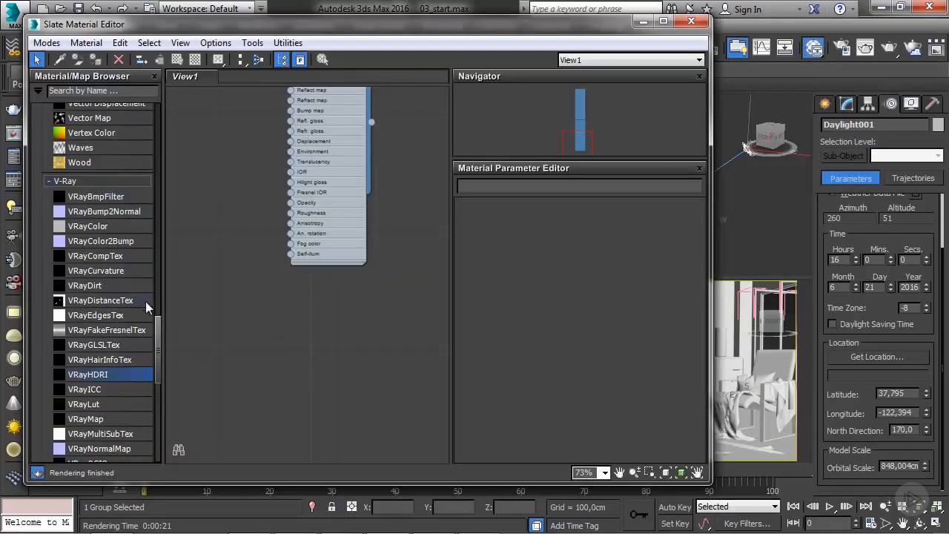
left_click_drag(157, 332, 163, 355)
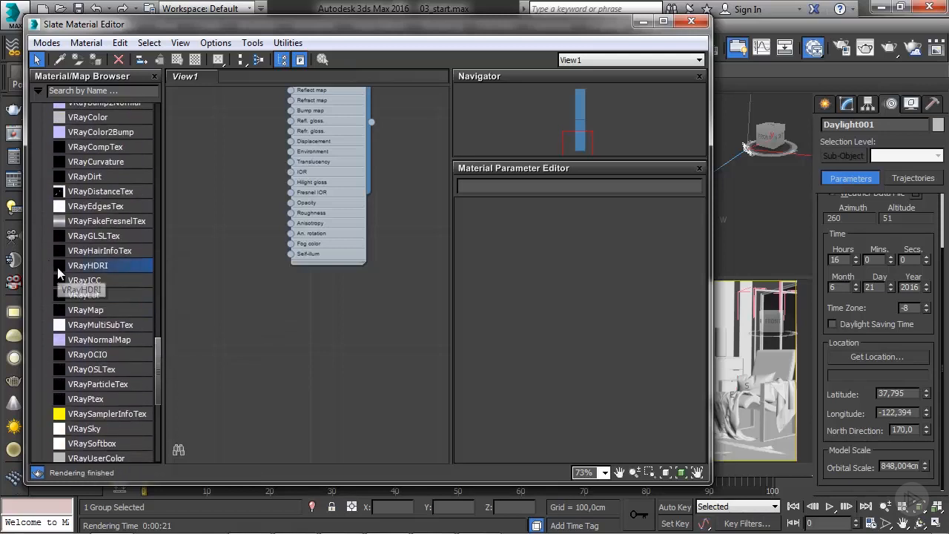
left_click_drag(58, 266, 311, 294)
double_click(301, 337)
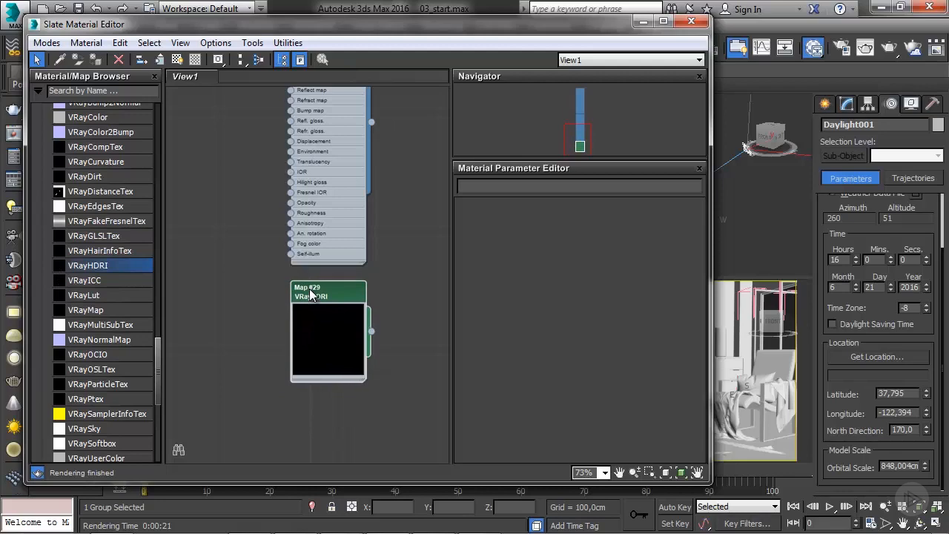
double_click(311, 294)
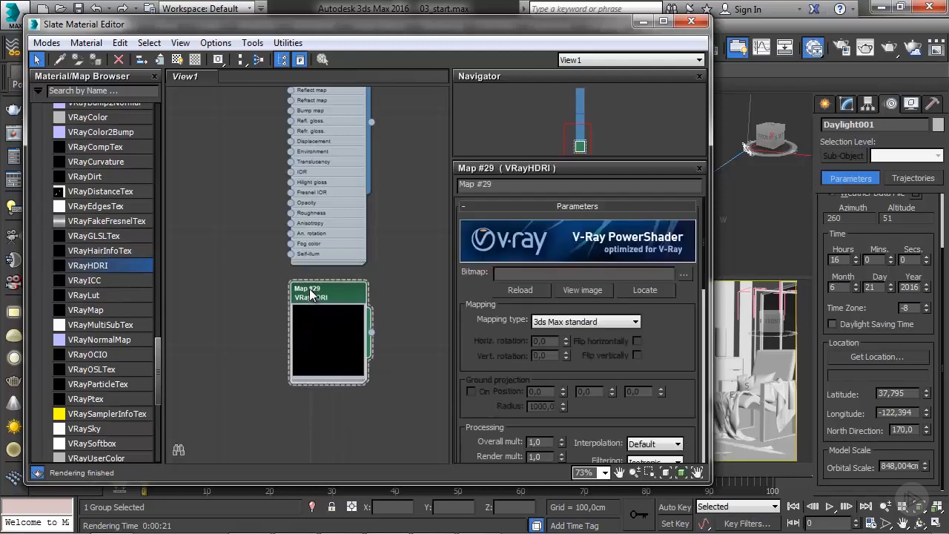
Preview the sky images in the HDRs folder and load 230-free-hdri-skies-com as the VRayHDRI bitmap.
left_click(689, 277)
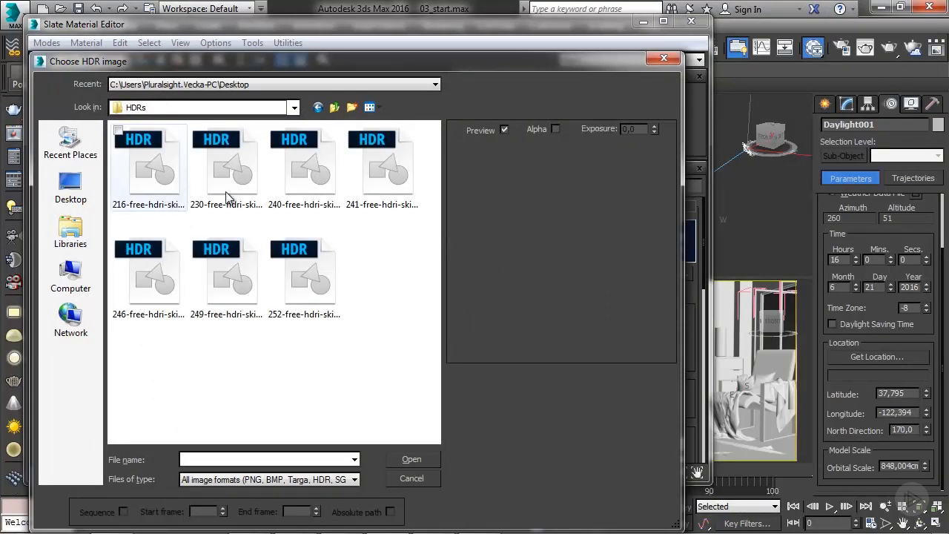
left_click(163, 182)
left_click(232, 194)
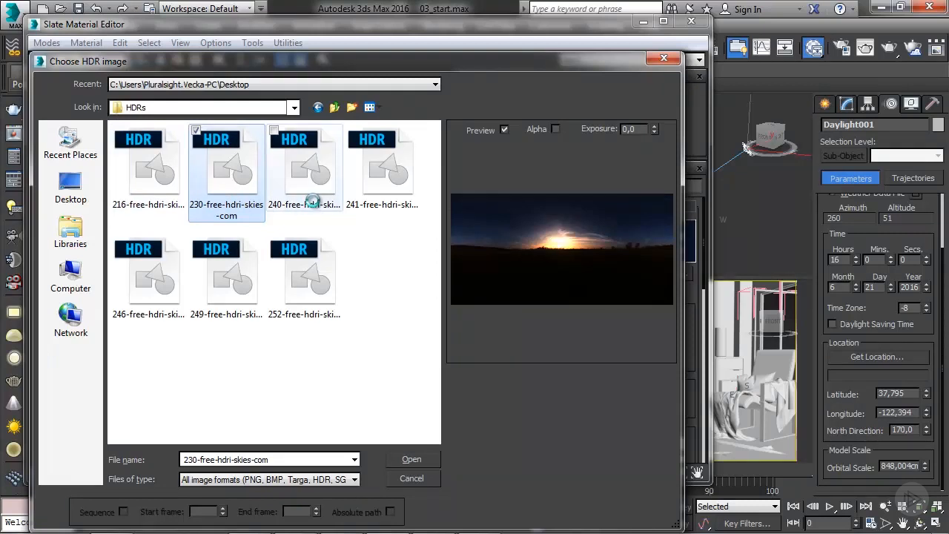
left_click(315, 203)
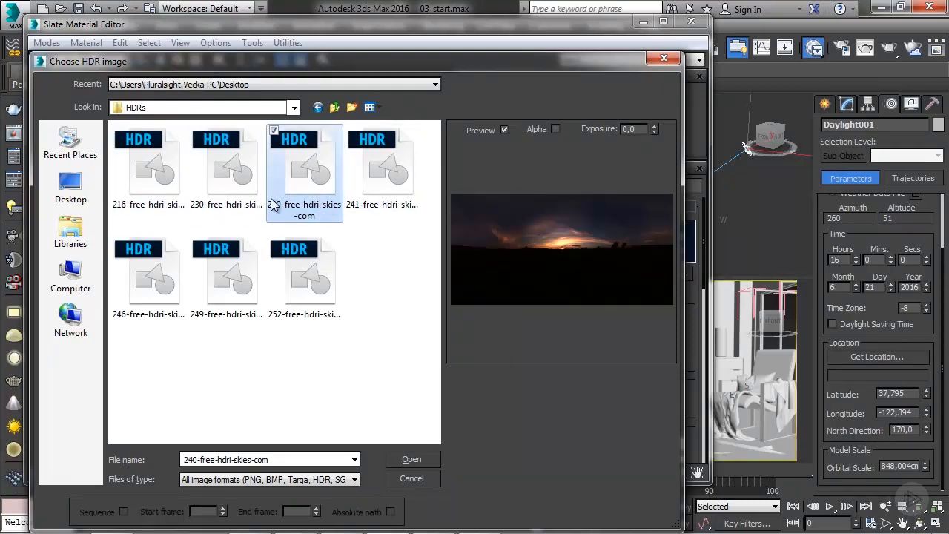
left_click(216, 174)
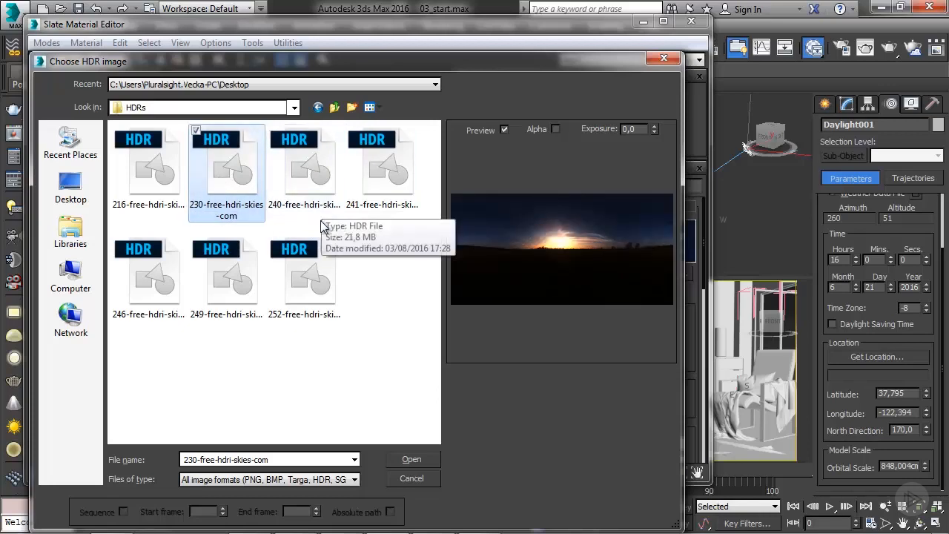
left_click(410, 459)
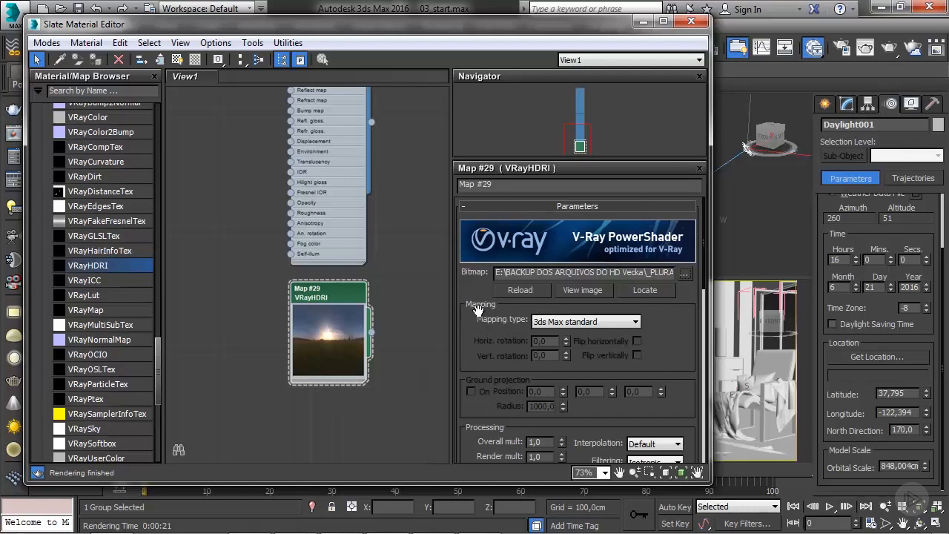
Set the HDRI map's mapping type to Spherical and its horizontal rotation to 119, and close the material editor.
left_click(552, 324)
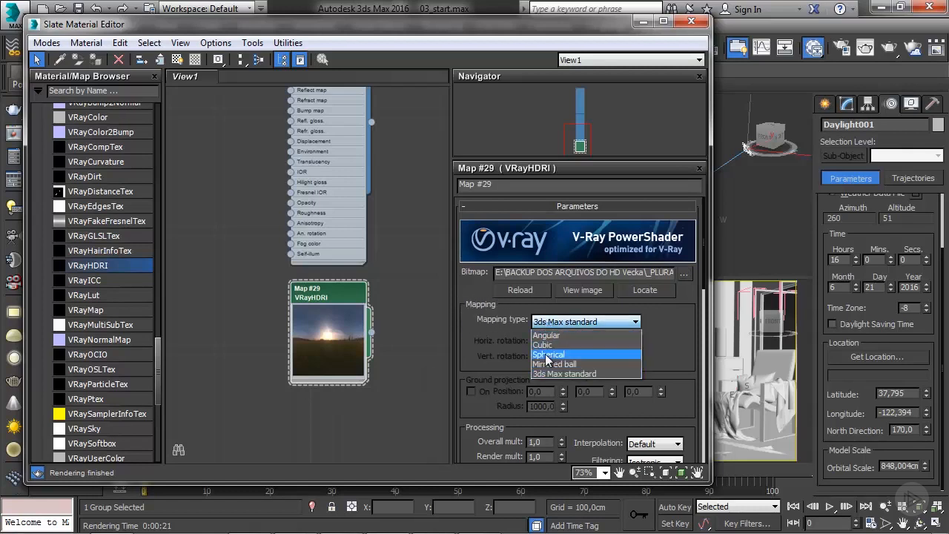
left_click(549, 354)
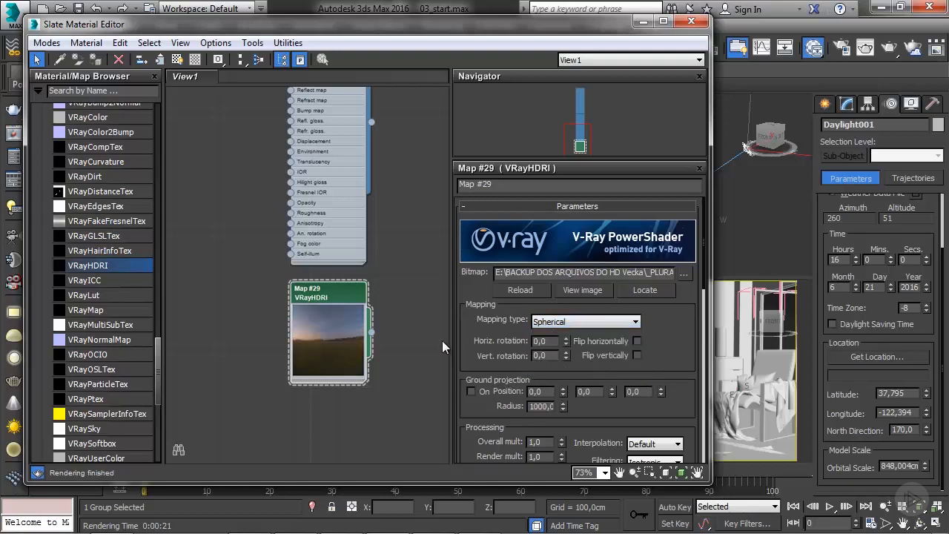
left_click_drag(566, 340, 552, 270)
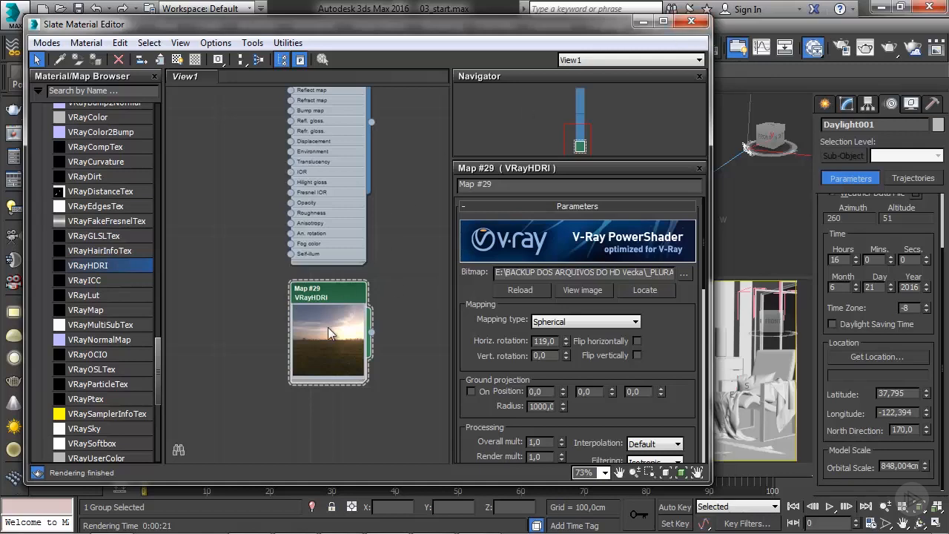
left_click(691, 20)
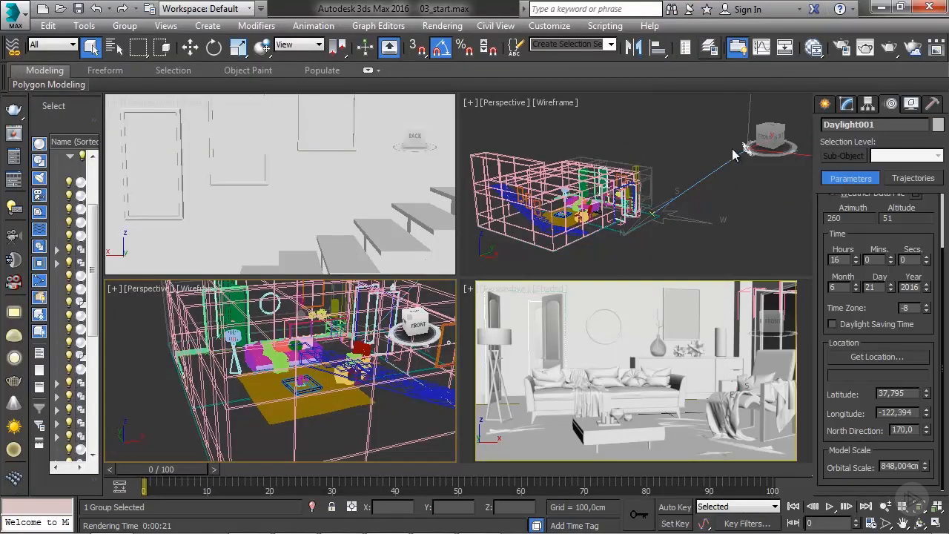
Create a plane VRayLight with a half-length of about 173 cm at the house's near corner in the wireframe overview.
left_click(828, 104)
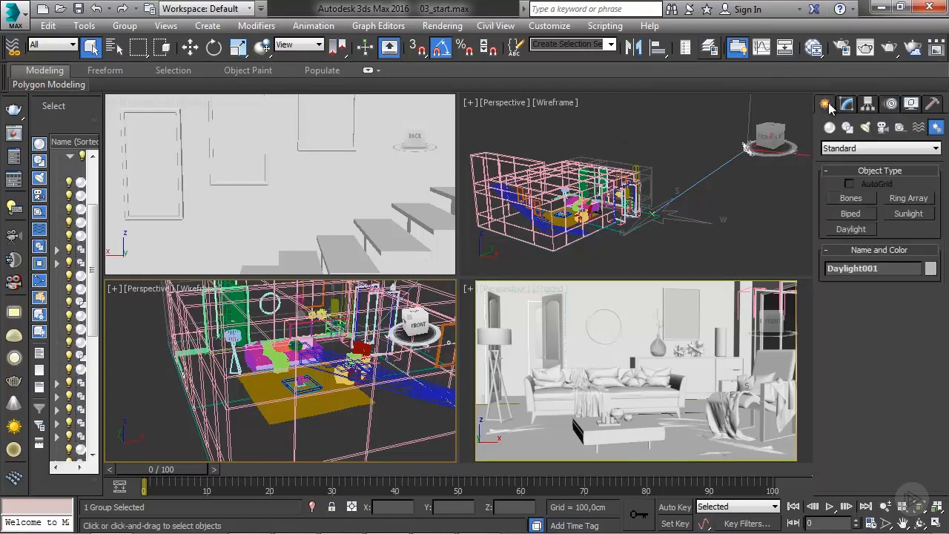
left_click(865, 127)
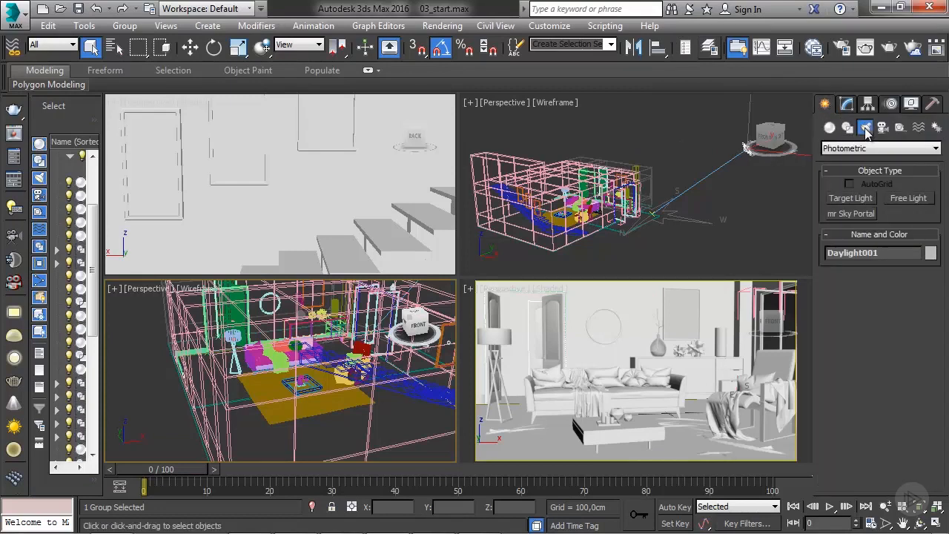
left_click(875, 148)
left_click(848, 182)
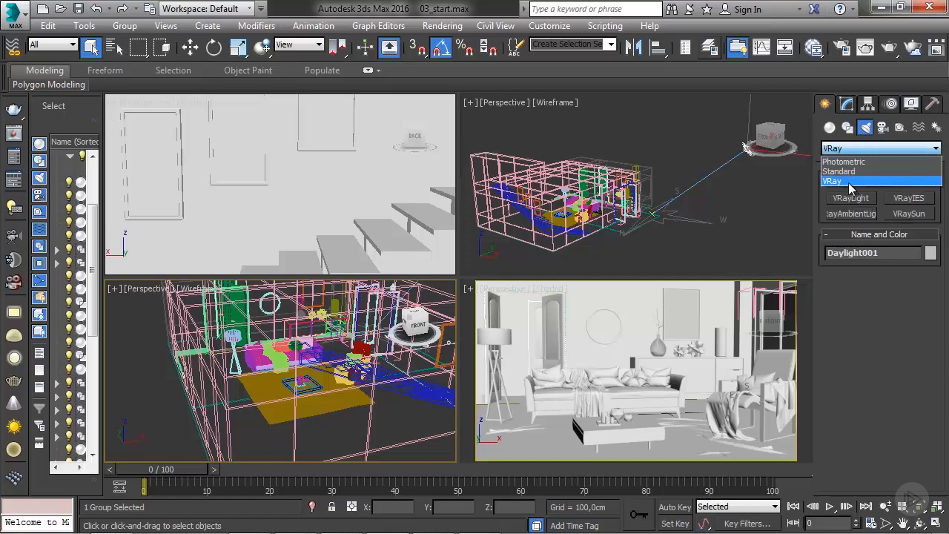
left_click(850, 198)
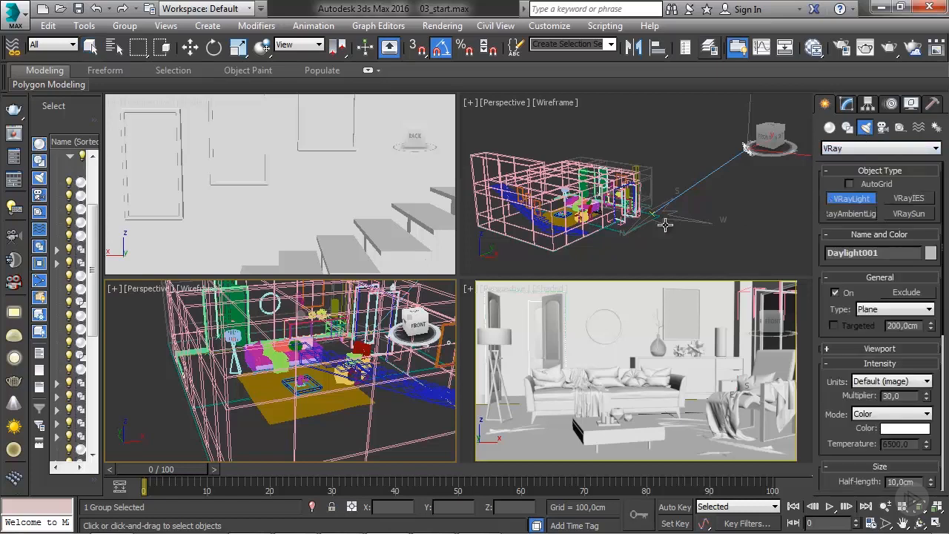
left_click_drag(533, 229, 549, 253)
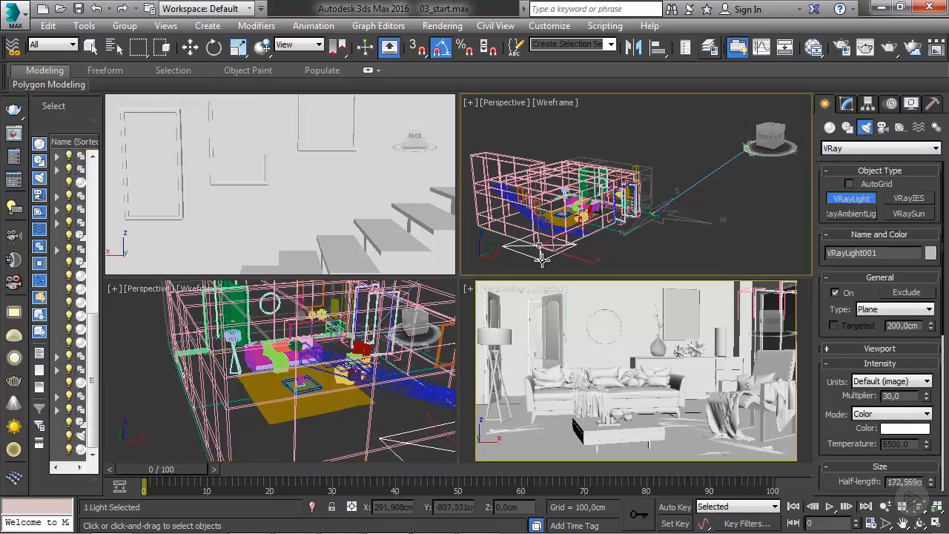
right_click(546, 259)
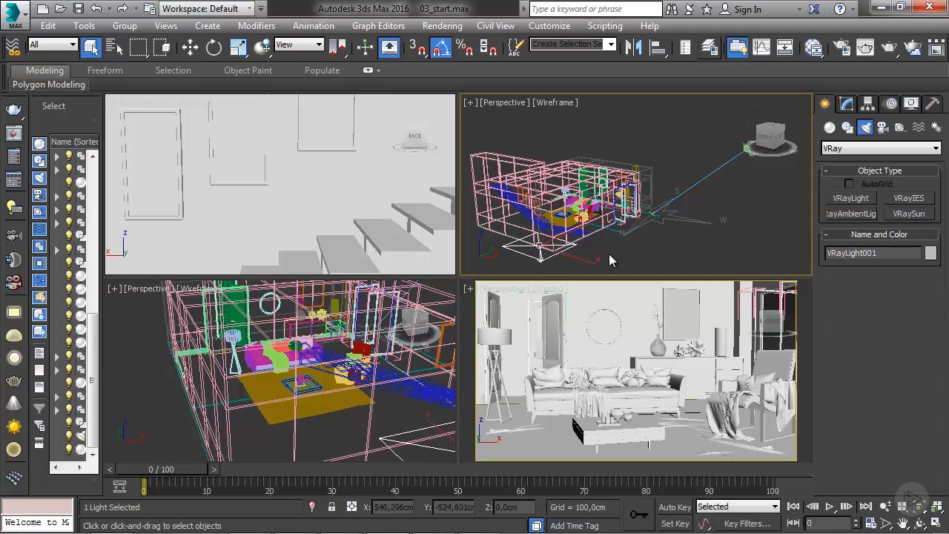
Change the new VRayLight's type from plane to Dome.
left_click(846, 103)
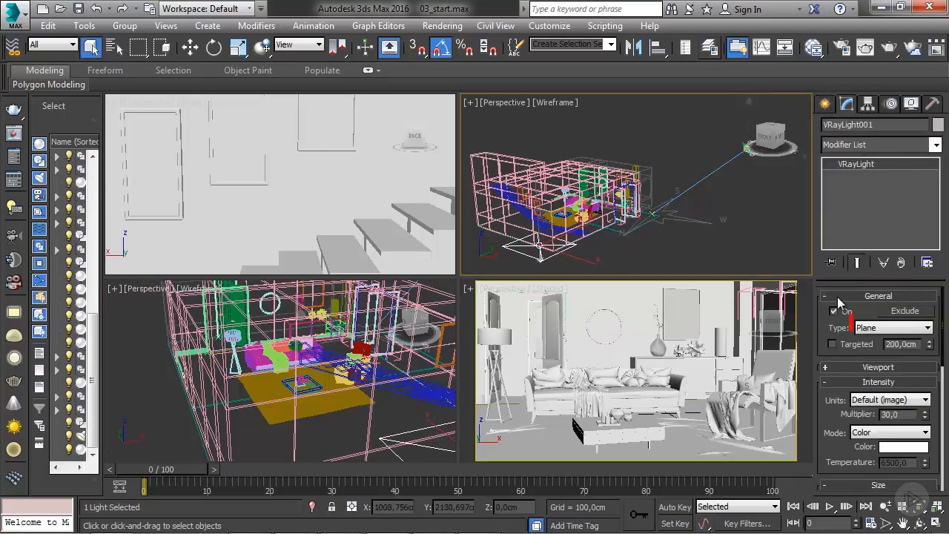
left_click(865, 331)
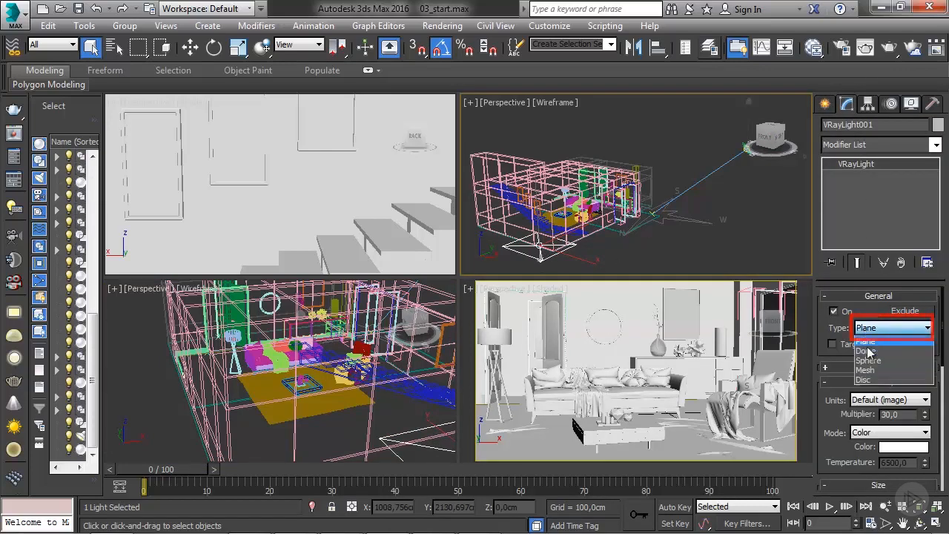
left_click(867, 350)
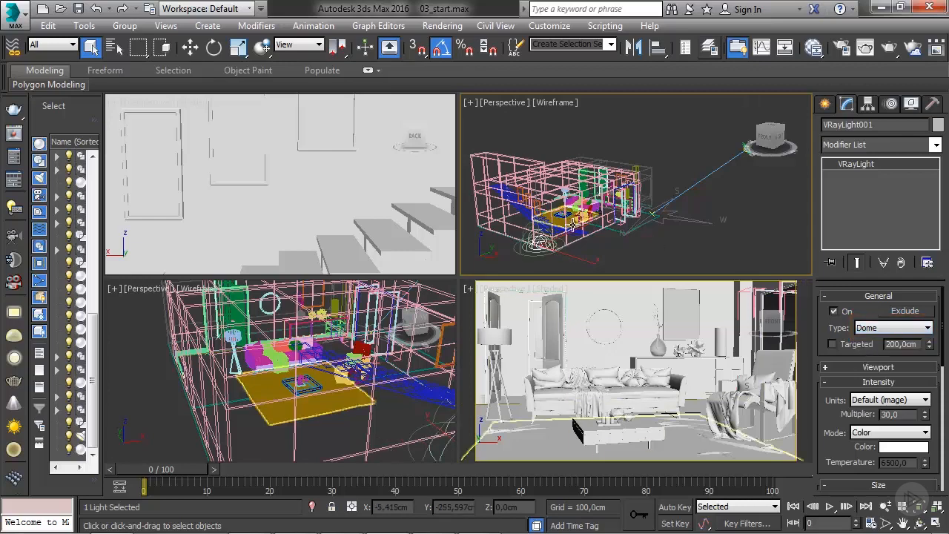
scroll(572, 222, "up", 10)
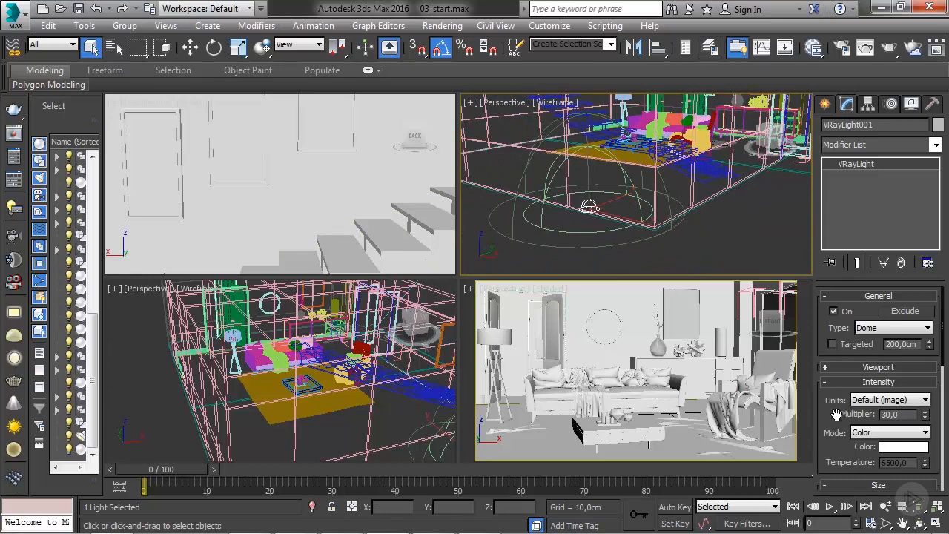
Assign the VRayHDRI map as an instance to the dome light's texture slot.
scroll(836, 414, "down", 8)
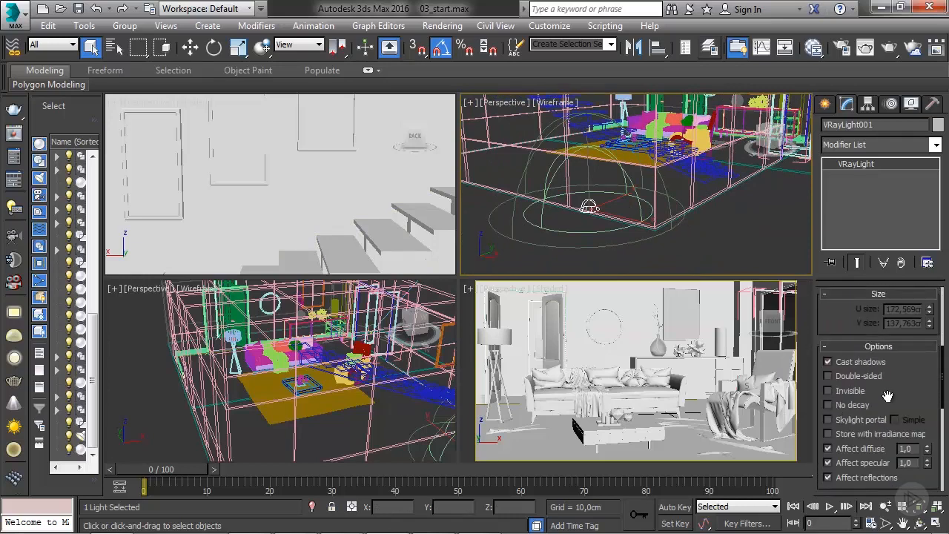
scroll(886, 395, "down", 5)
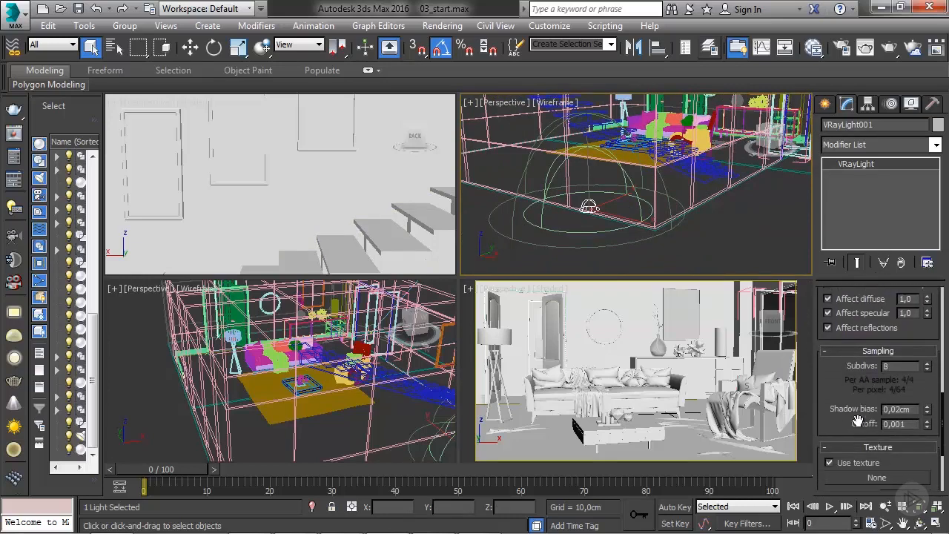
scroll(848, 421, "down", 5)
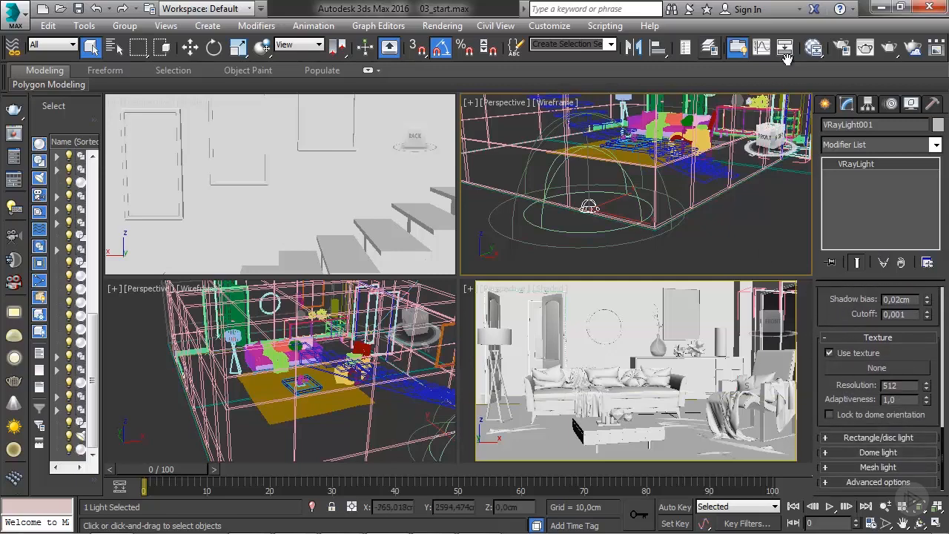
left_click(813, 46)
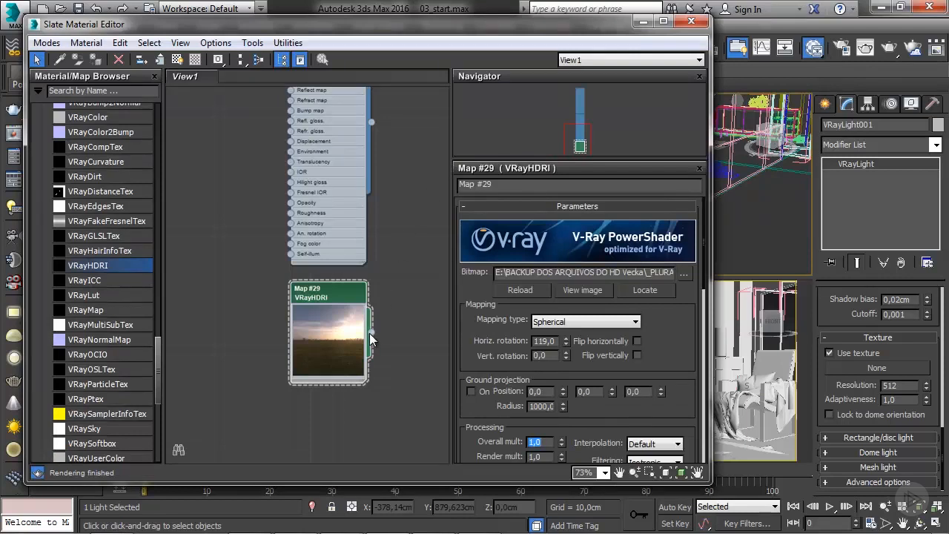
left_click_drag(371, 332, 859, 369)
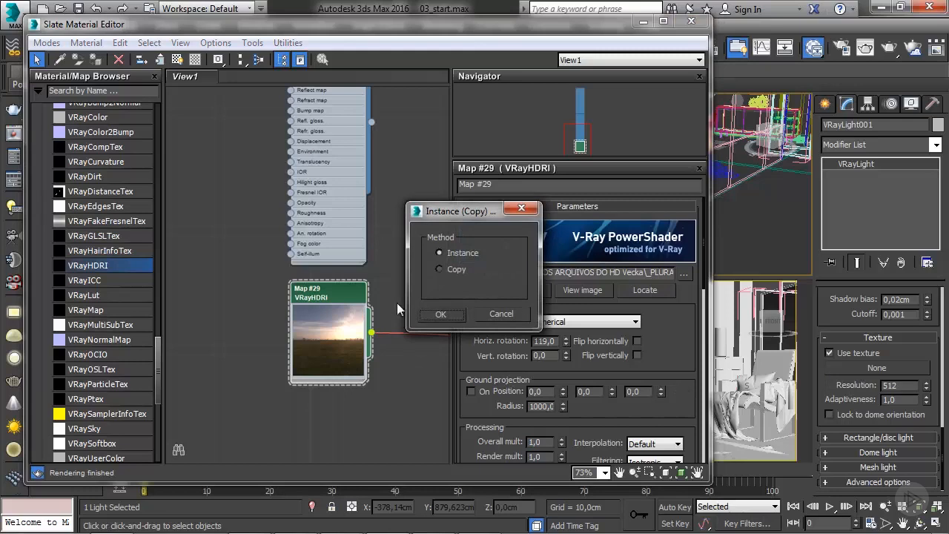
left_click(438, 314)
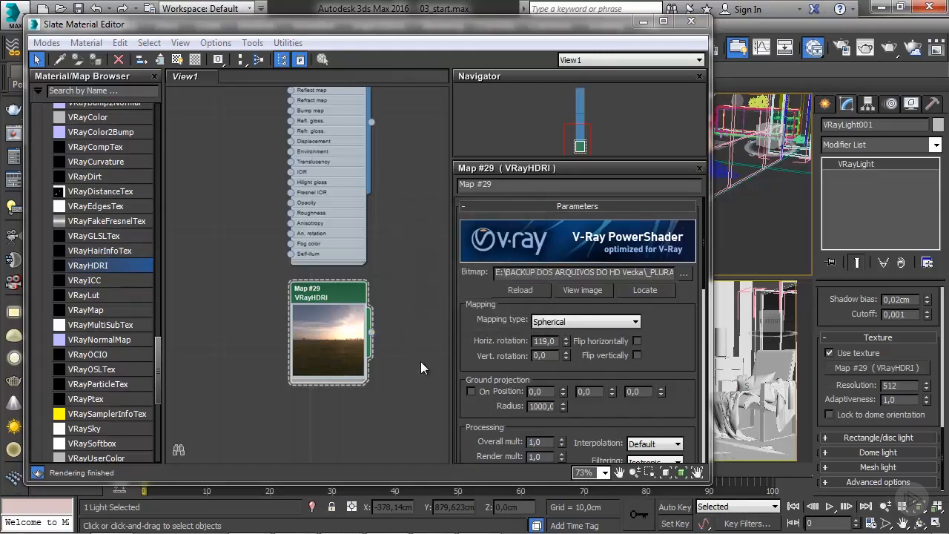
Replace the scene's environment map with an instance of the VRayHDRI map and close the environment settings.
left_click_drag(519, 28, 760, 83)
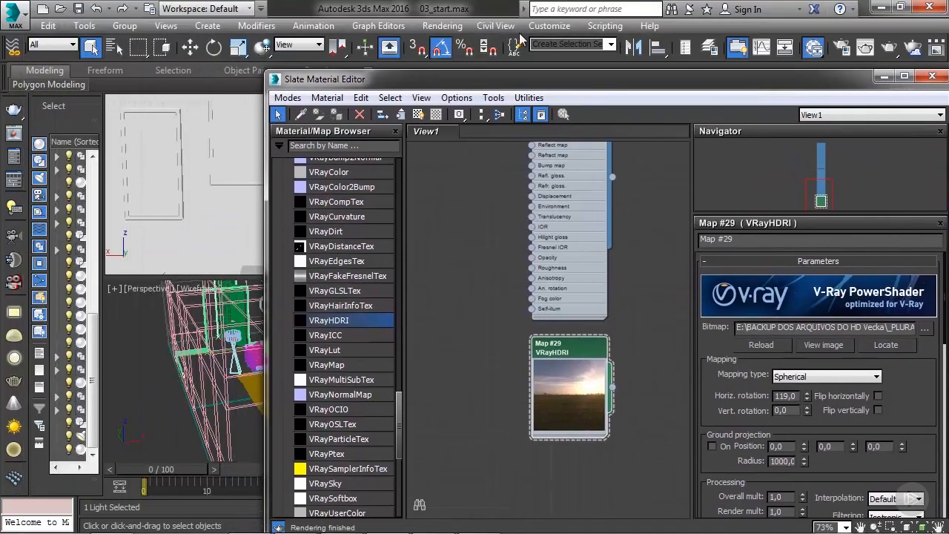
left_click(443, 26)
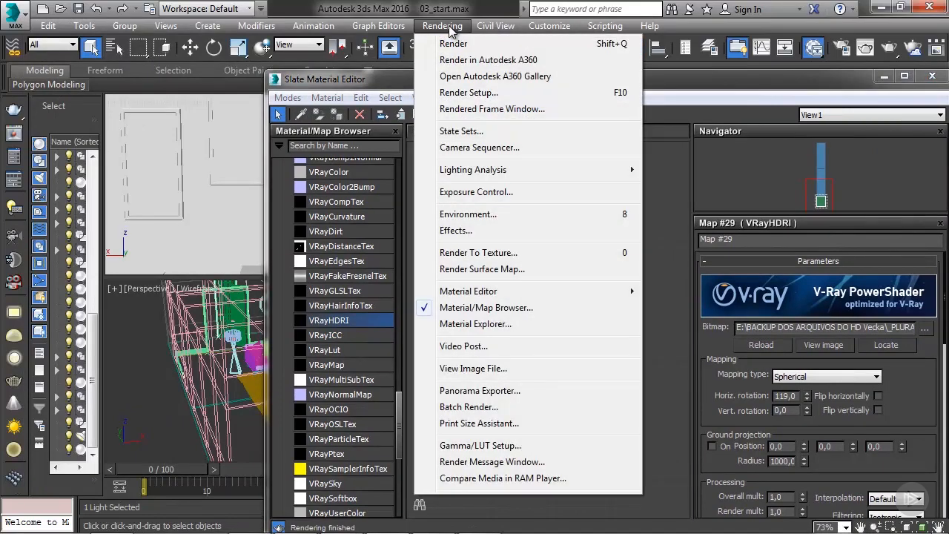
left_click(490, 215)
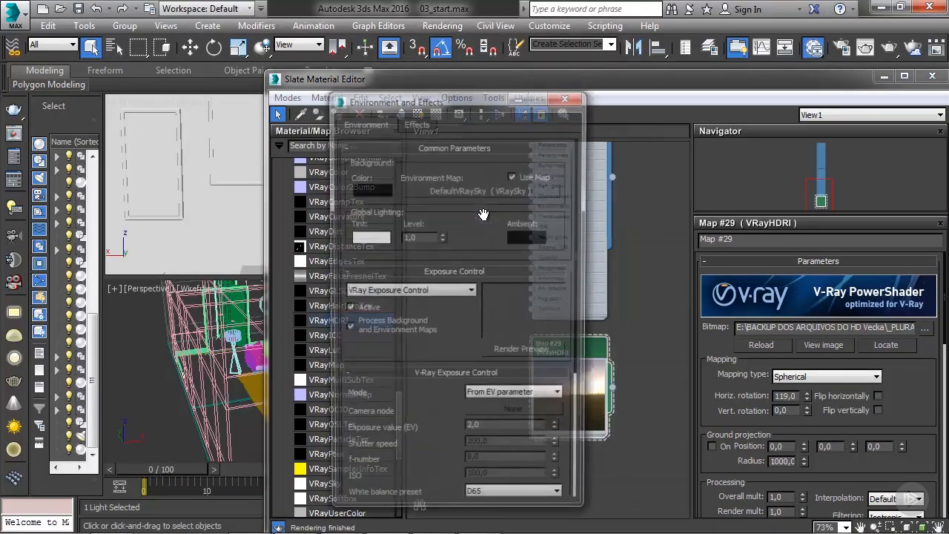
left_click_drag(444, 98, 142, 60)
left_click_drag(387, 83, 436, 78)
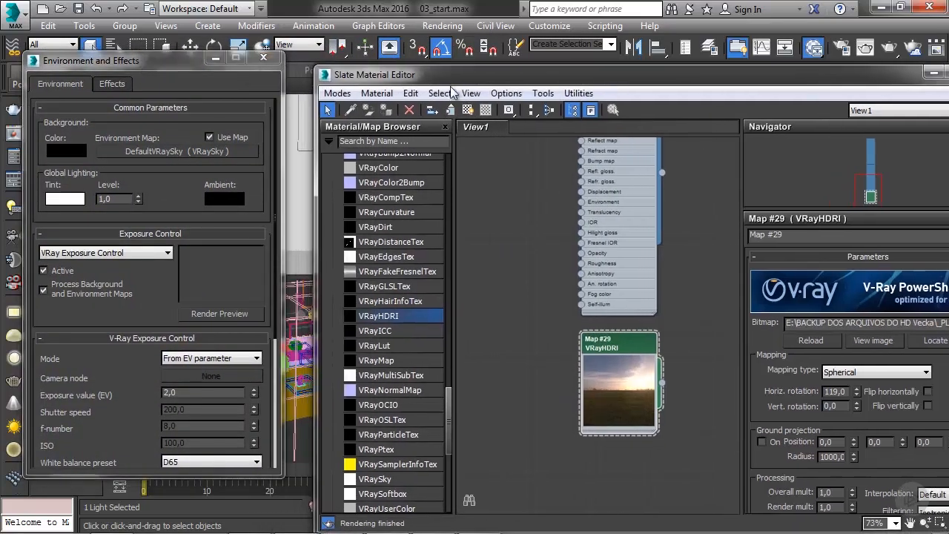
left_click_drag(662, 381, 177, 152)
left_click(120, 312)
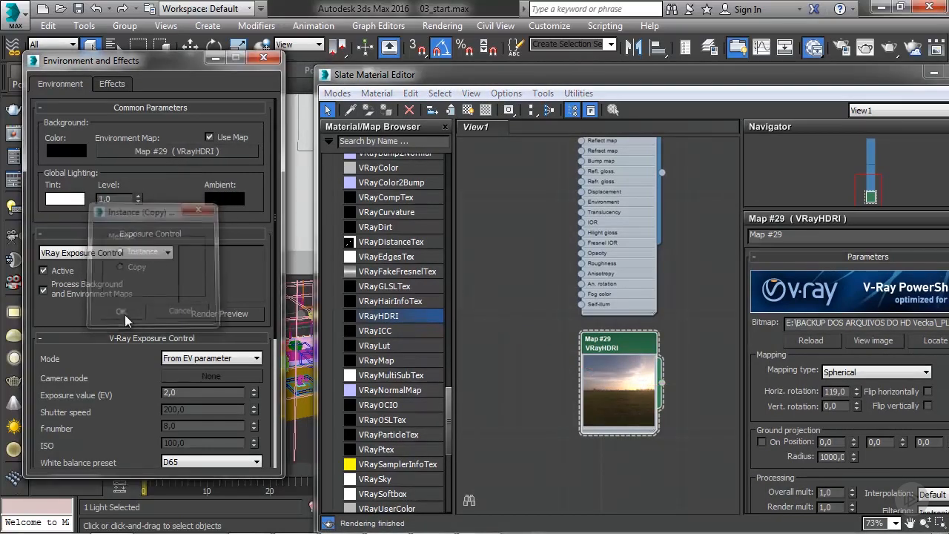
left_click(263, 58)
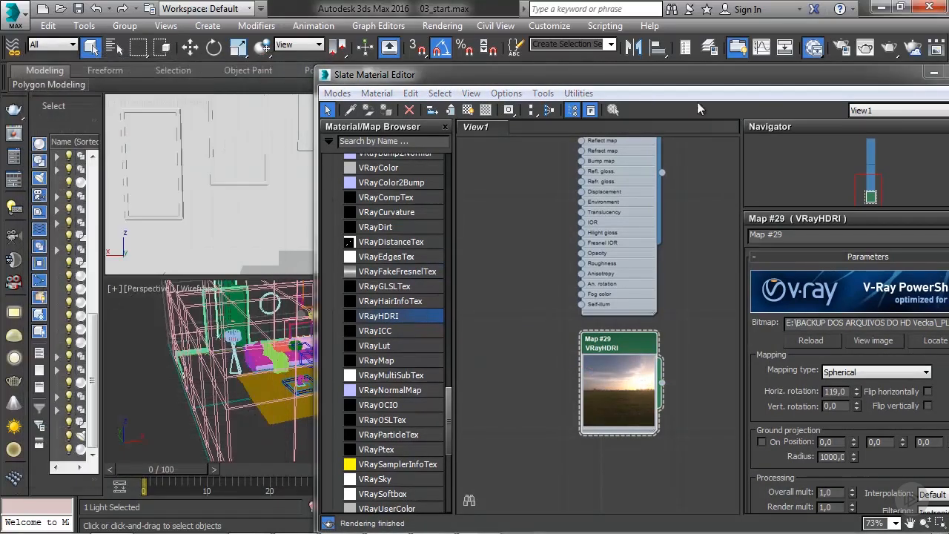
Close the Slate Material Editor, test-render the interior sofa view with the dome light, and dismiss the frame buffer.
left_click_drag(765, 84, 524, 51)
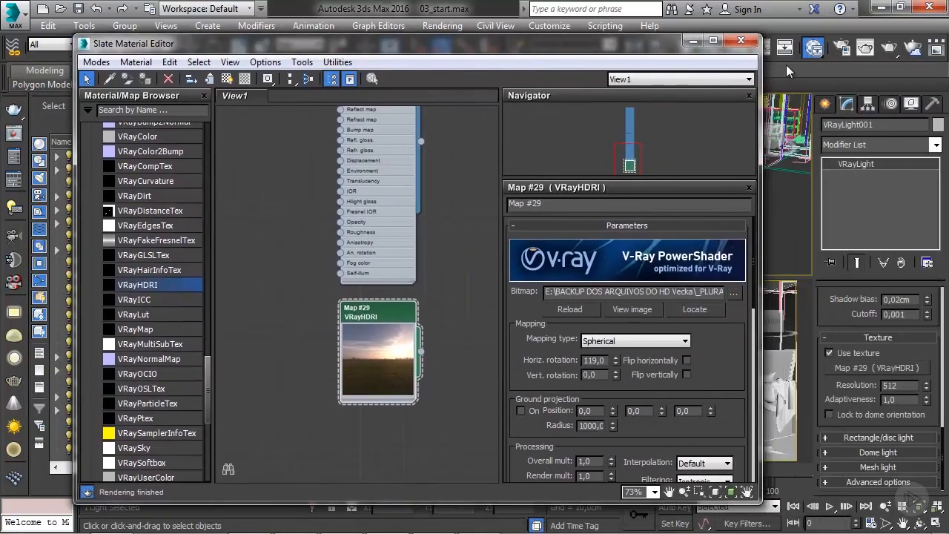
left_click(743, 42)
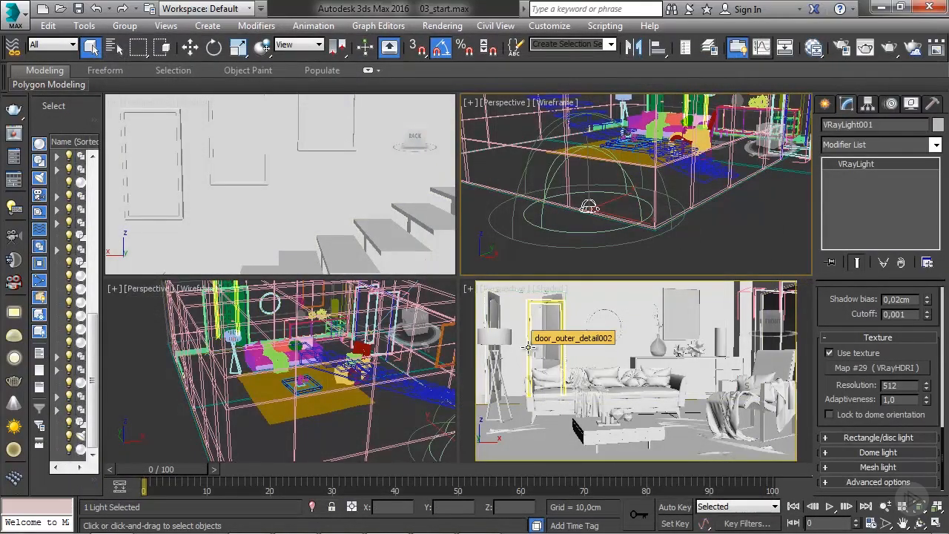
right_click(528, 347)
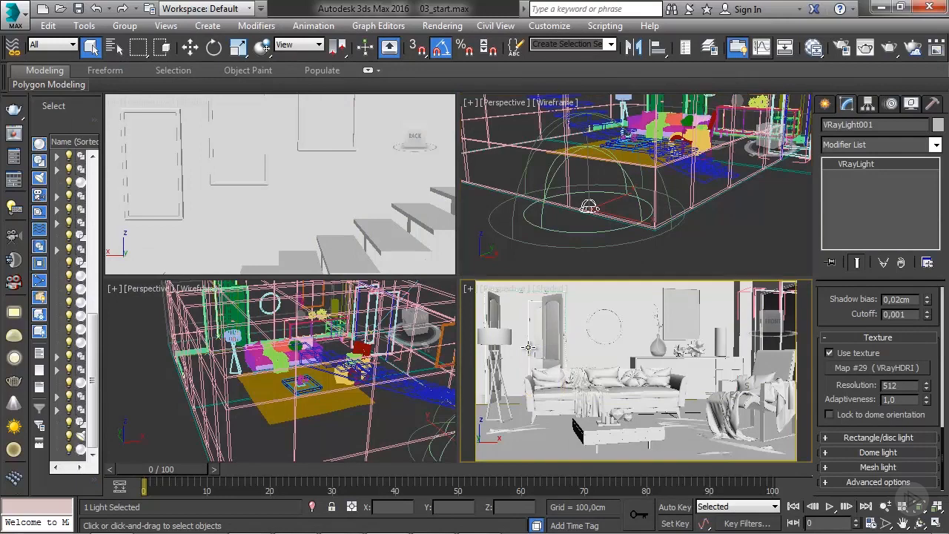
left_click(894, 49)
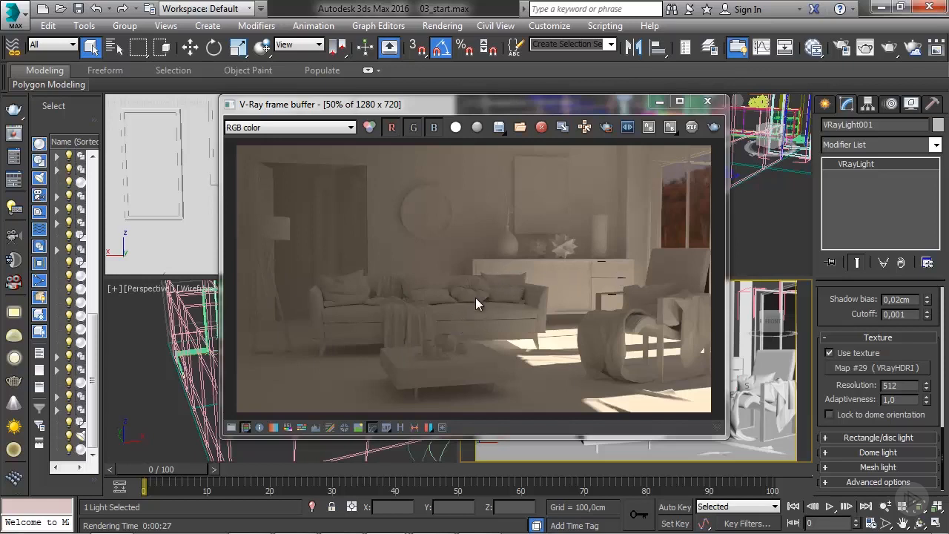
left_click(707, 101)
Open the Daylight system's date and time setup and set the hour to 18.
middle_click_drag(699, 209, 752, 201, "alt")
left_click(753, 200)
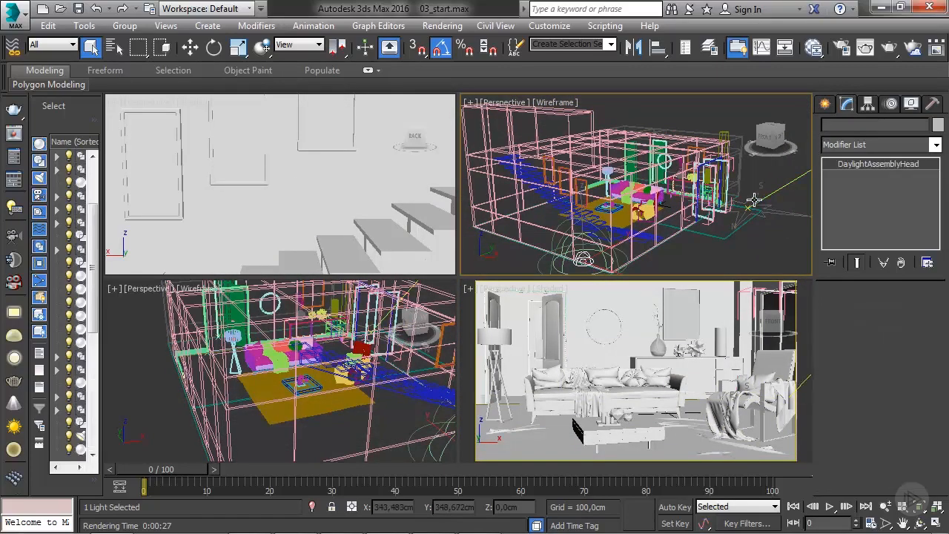
left_click(910, 454)
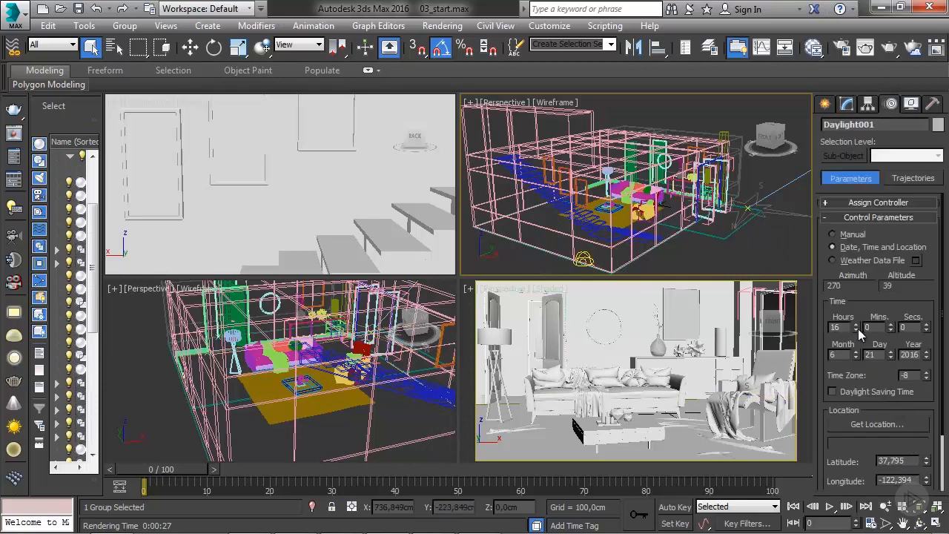
left_click(856, 325)
left_click(855, 325)
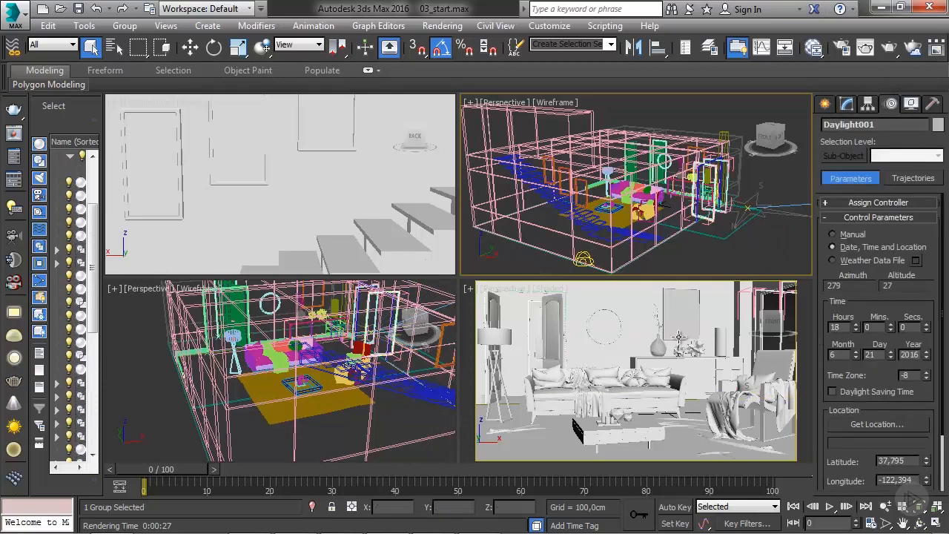
Test-render the interior sofa view with the 18-hour sun position and dismiss the frame buffer.
right_click(586, 310)
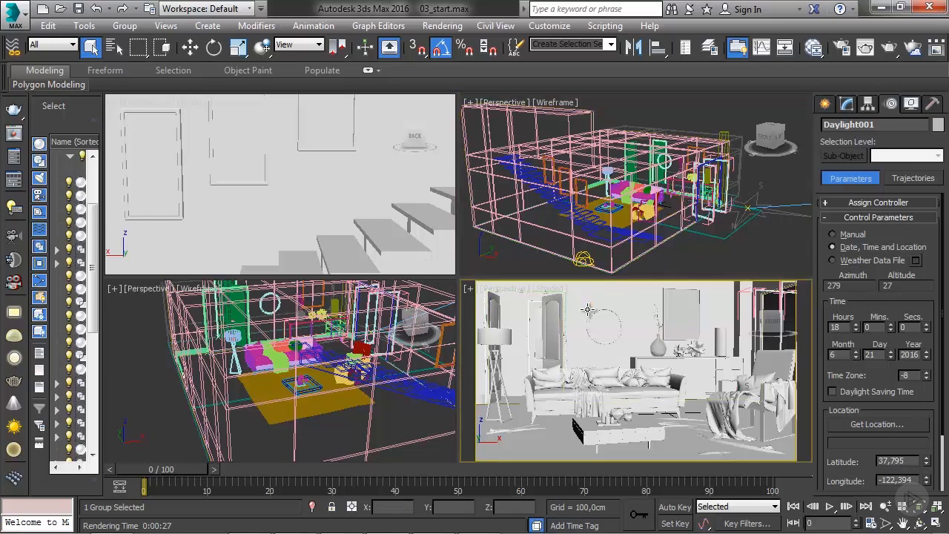
left_click(895, 50)
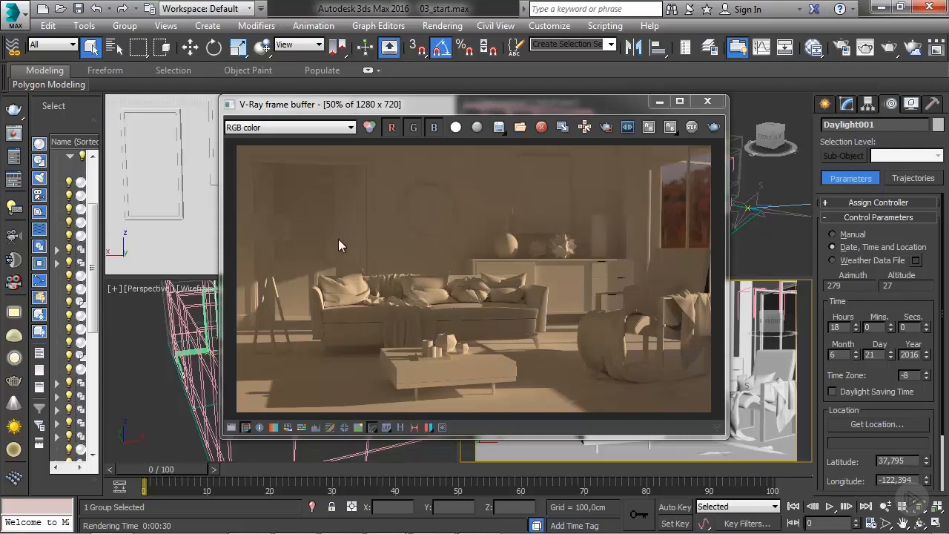
left_click(707, 102)
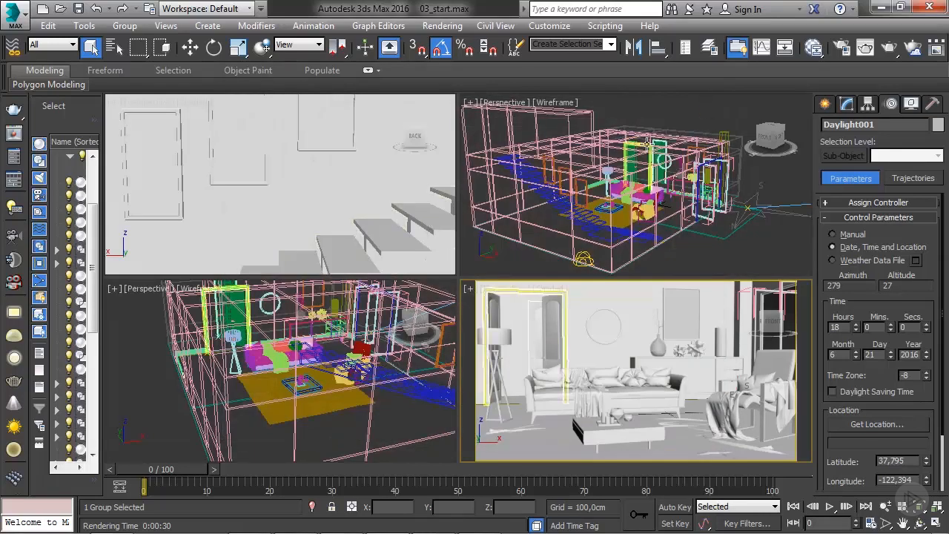
Preview the available HDR skies for the VRayHDRI map, load 216-free-hdri-skies-com as its bitmap, and close the material editor.
left_click(815, 49)
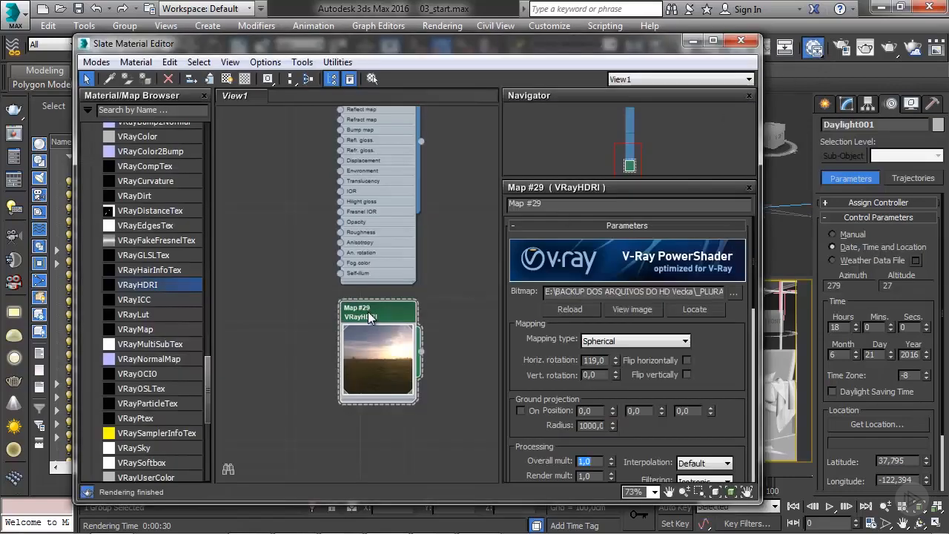
left_click(276, 167)
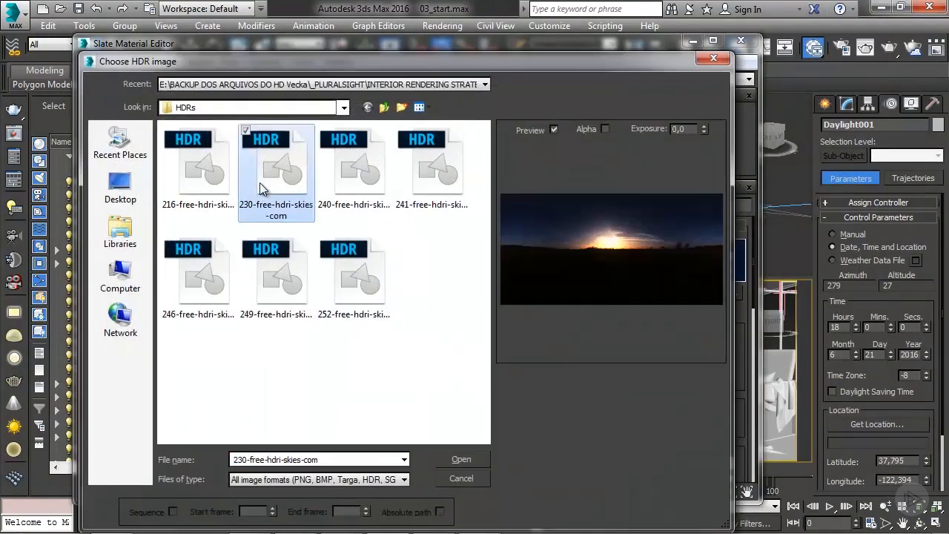
left_click(195, 167)
left_click(203, 270)
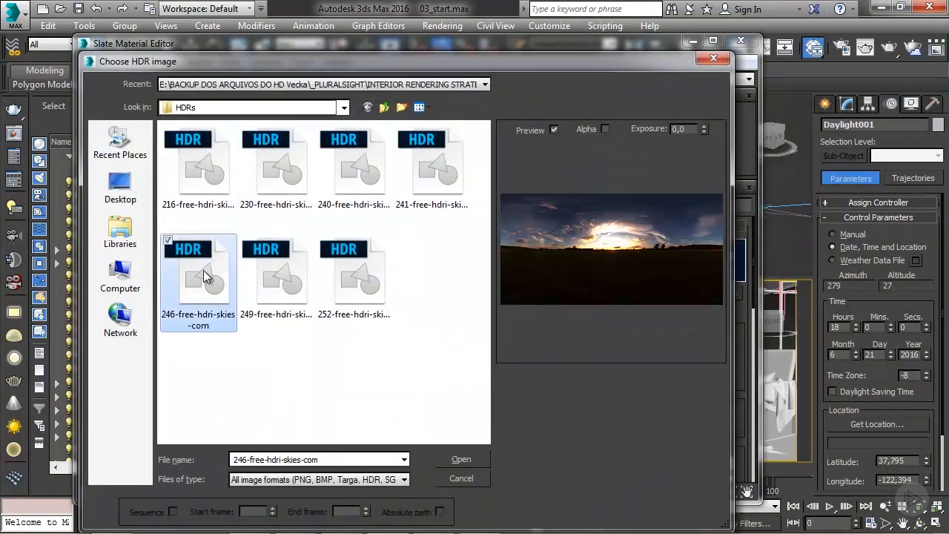
left_click(281, 273)
left_click(358, 267)
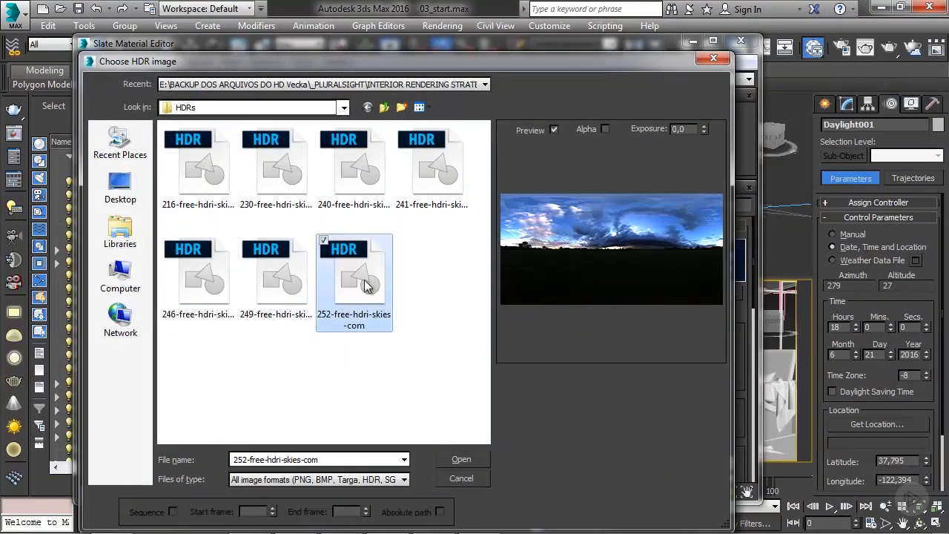
left_click(189, 181)
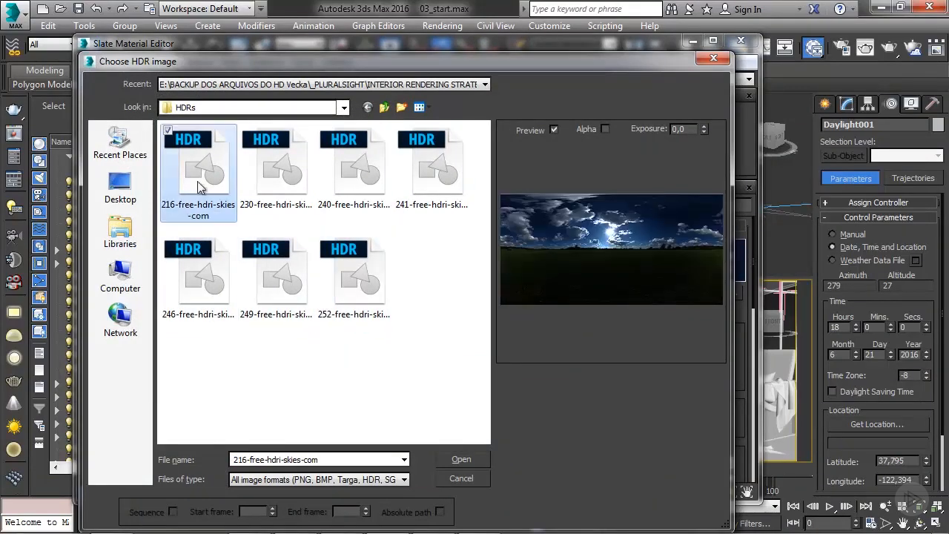
left_click(464, 460)
left_click(740, 40)
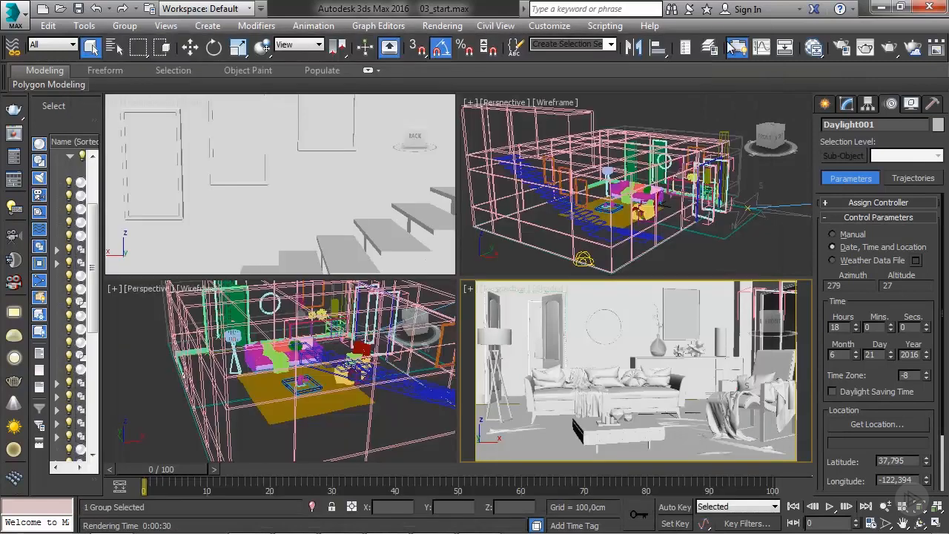
Reselect the Daylight system and set its time of day to 15 hours.
left_click(757, 209)
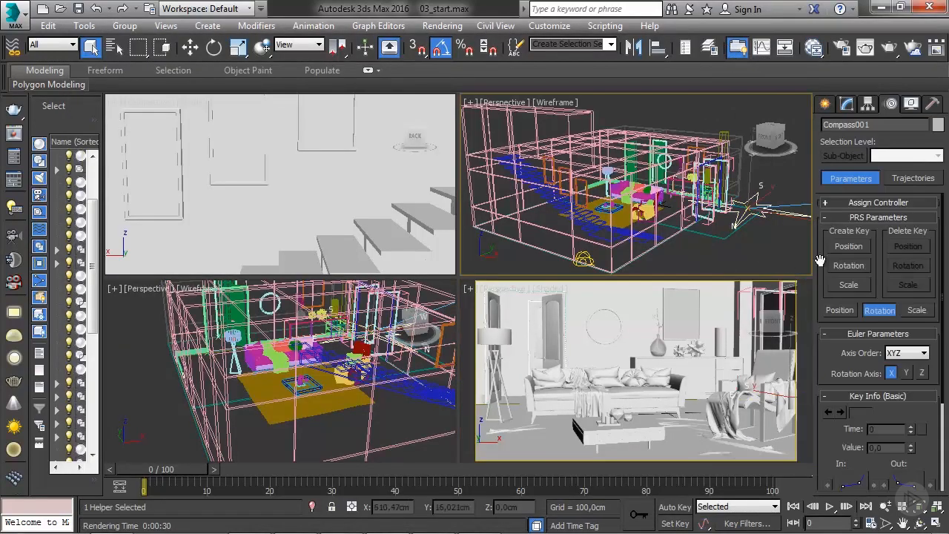
left_click(848, 104)
left_click(794, 206)
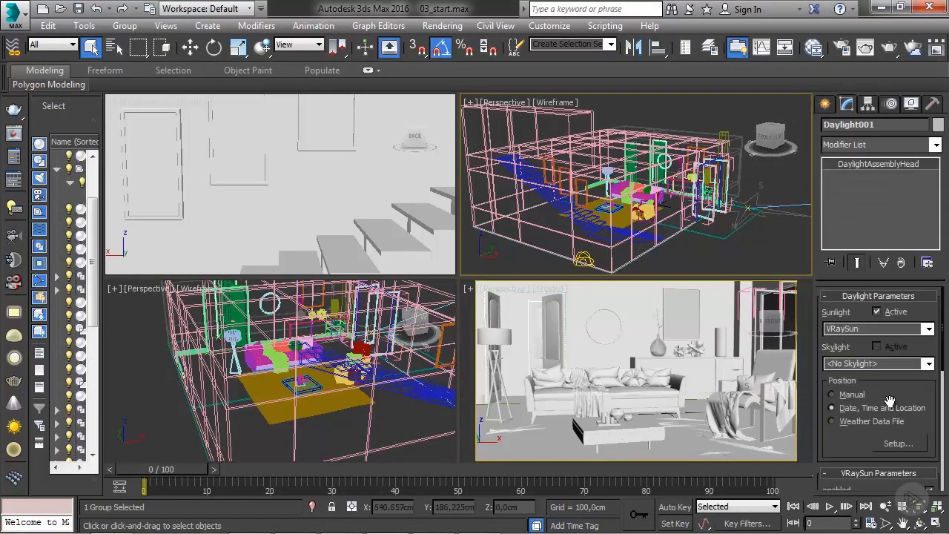
left_click(899, 445)
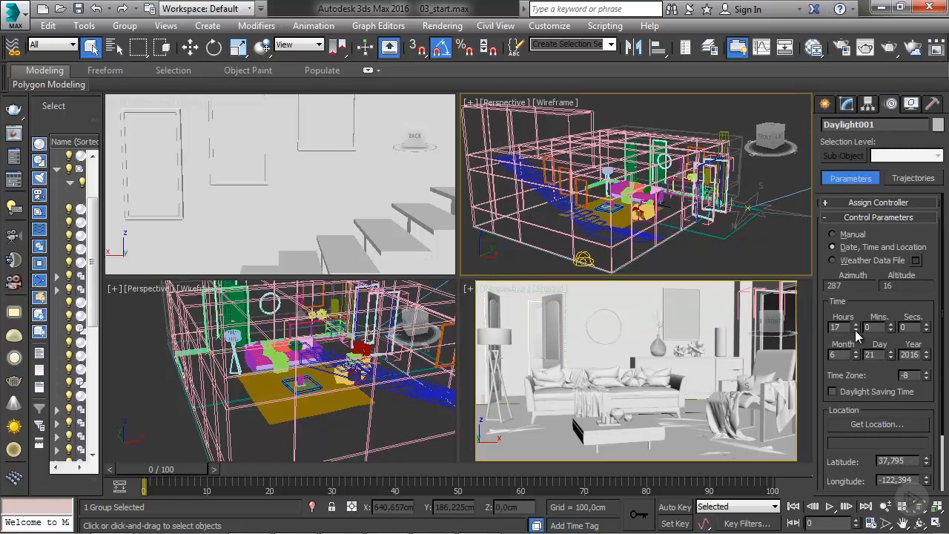
left_click(855, 330)
left_click(854, 330)
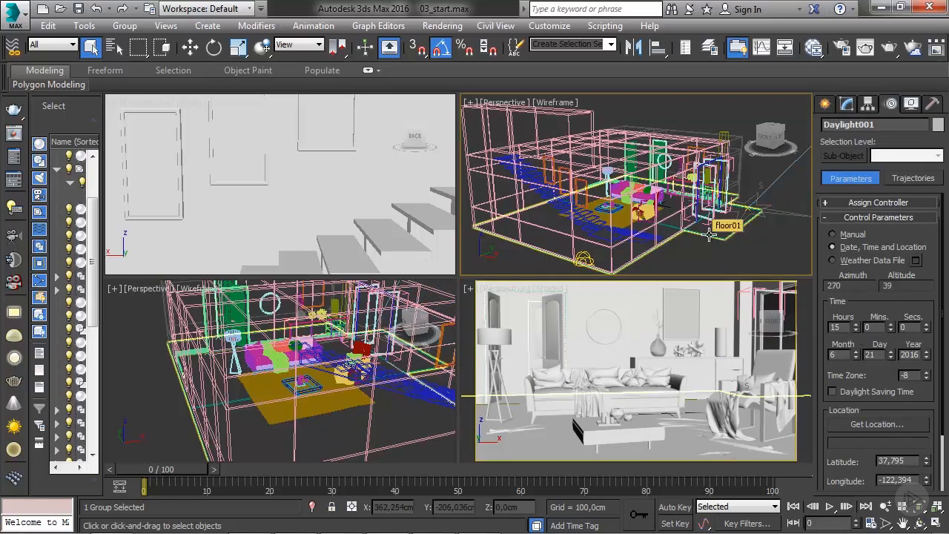
Test-render the interior sofa view with the 216 sky and the 15-hour sun, and dismiss the frame buffer.
right_click(616, 363)
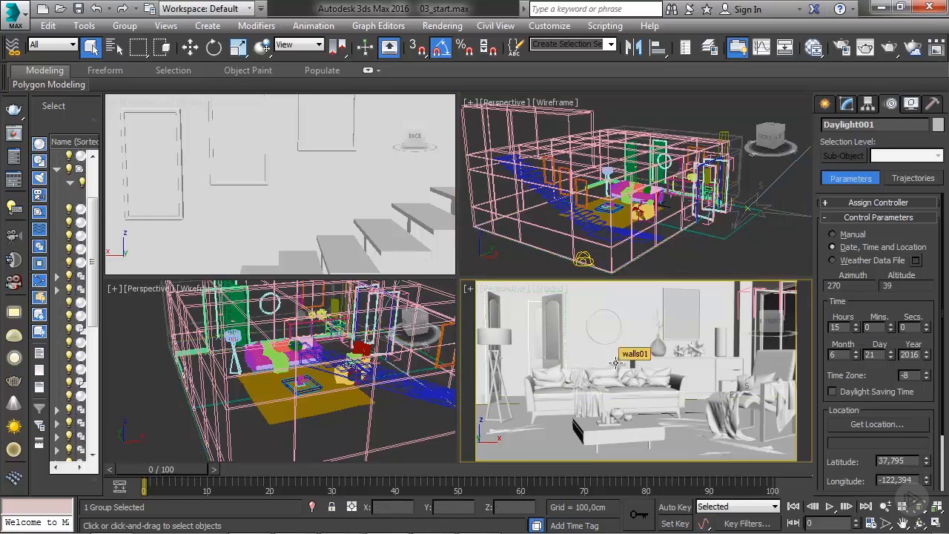
left_click(888, 48)
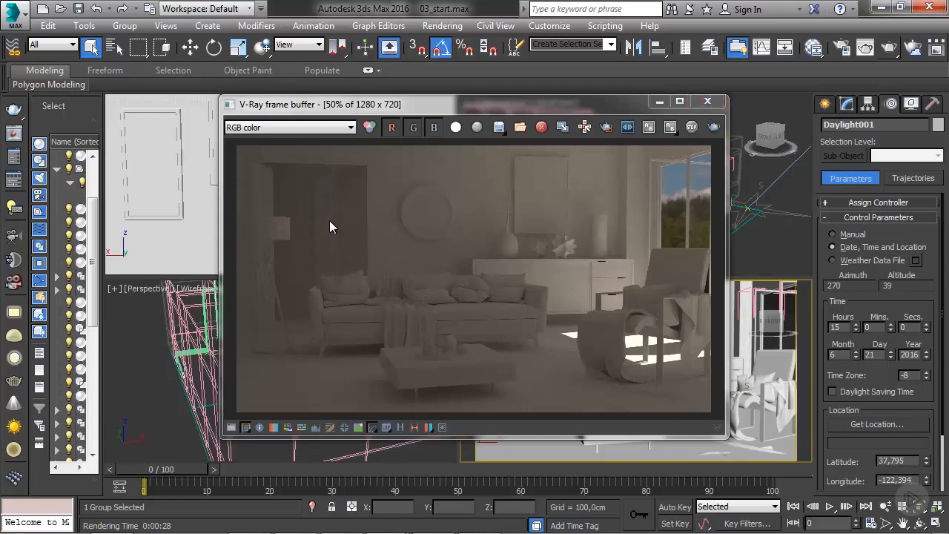
left_click(708, 101)
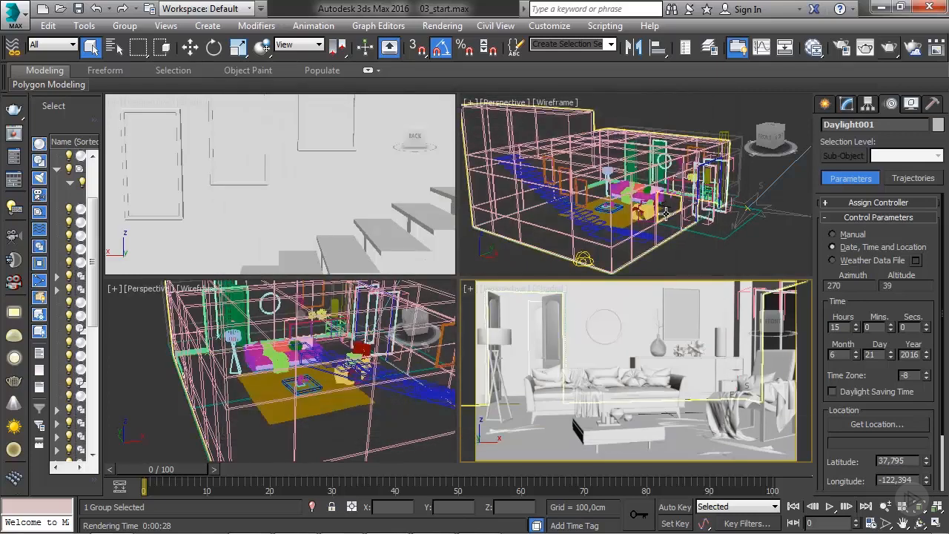
Create a second VRayLight just outside the house in the wireframe overview.
left_click(632, 229)
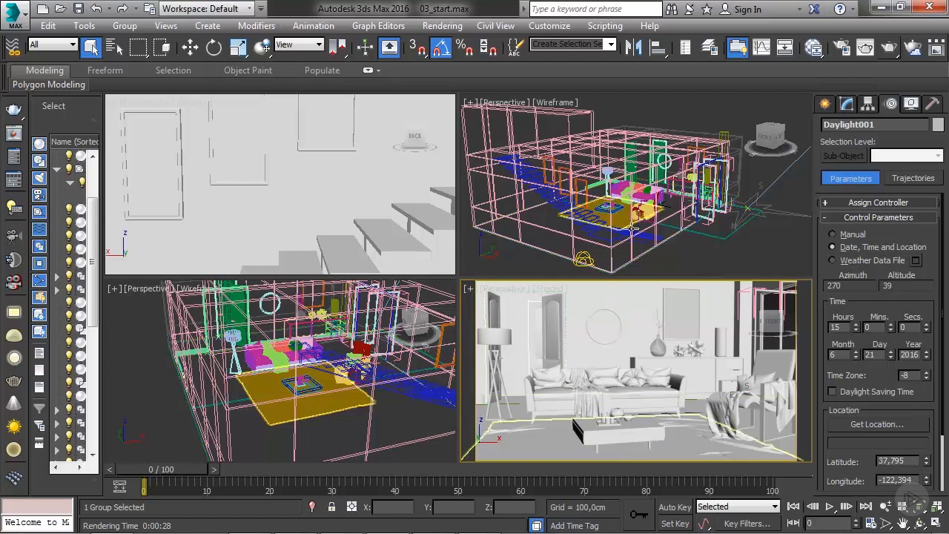
middle_click_drag(631, 228, 687, 191, "alt")
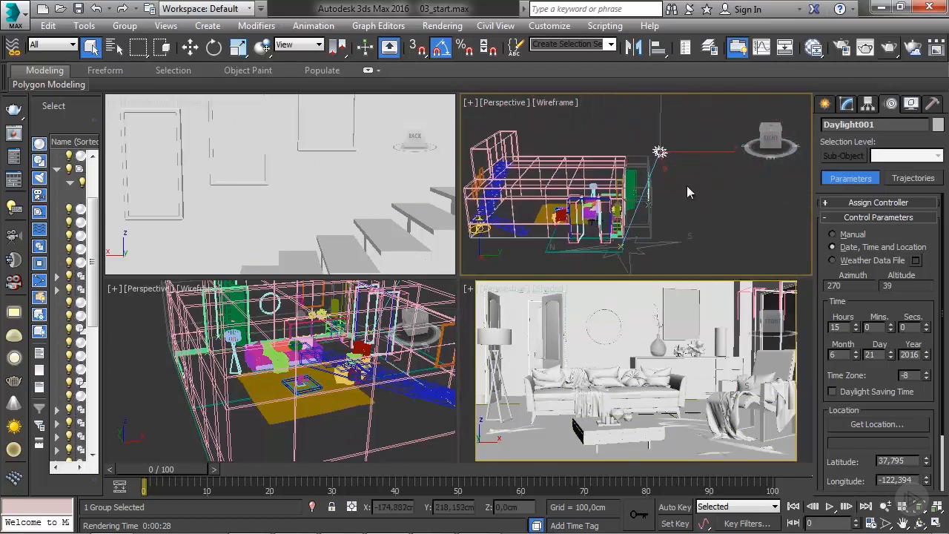
left_click(824, 104)
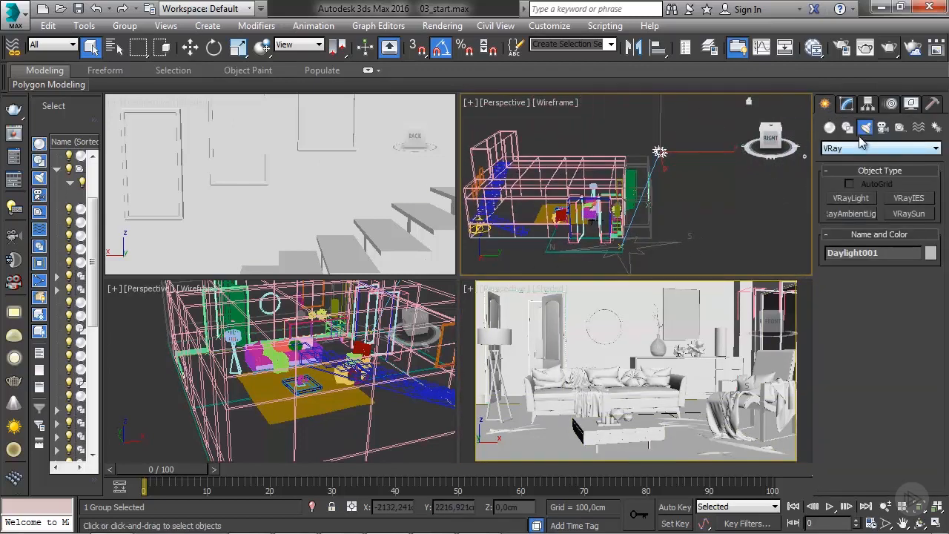
left_click(852, 198)
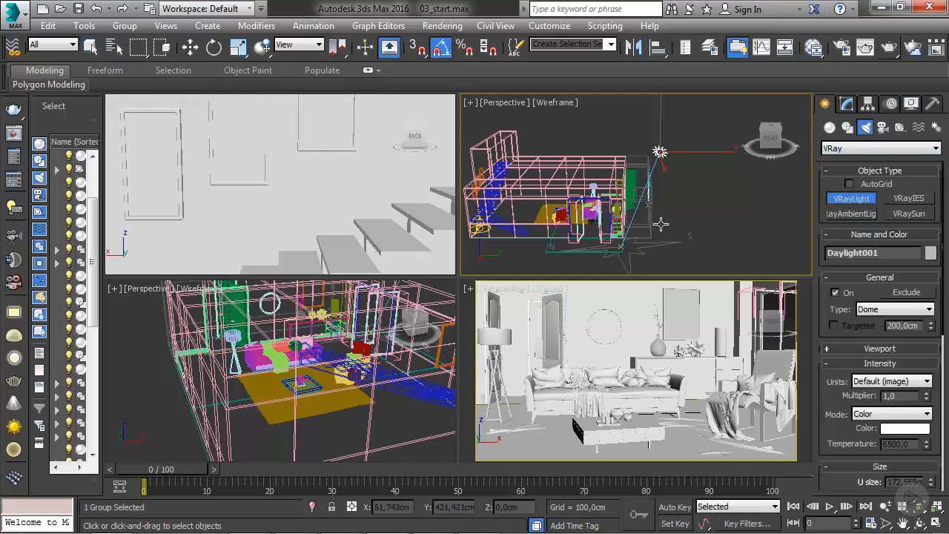
left_click(662, 208)
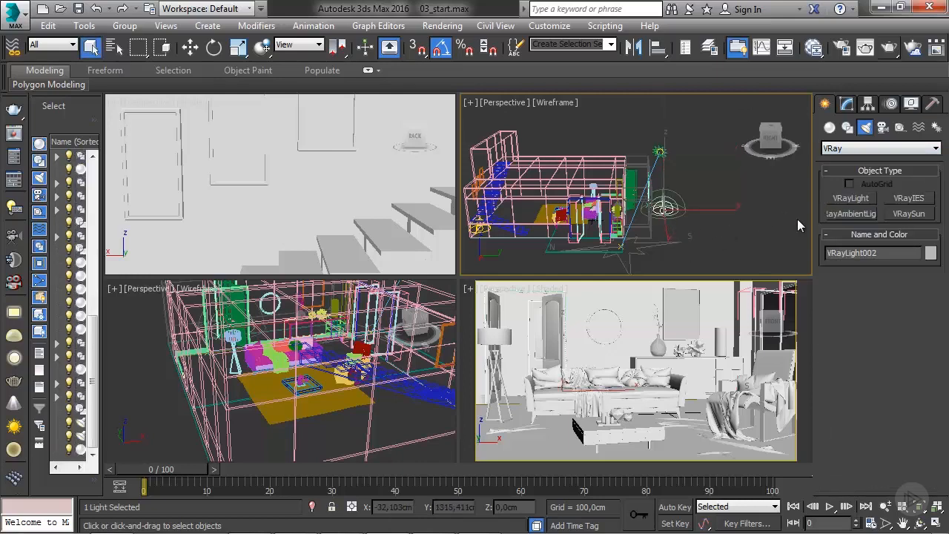
Change the second VRayLight's type from Dome to Plane.
left_click(846, 104)
scroll(871, 296, "up", 10)
left_click(878, 301)
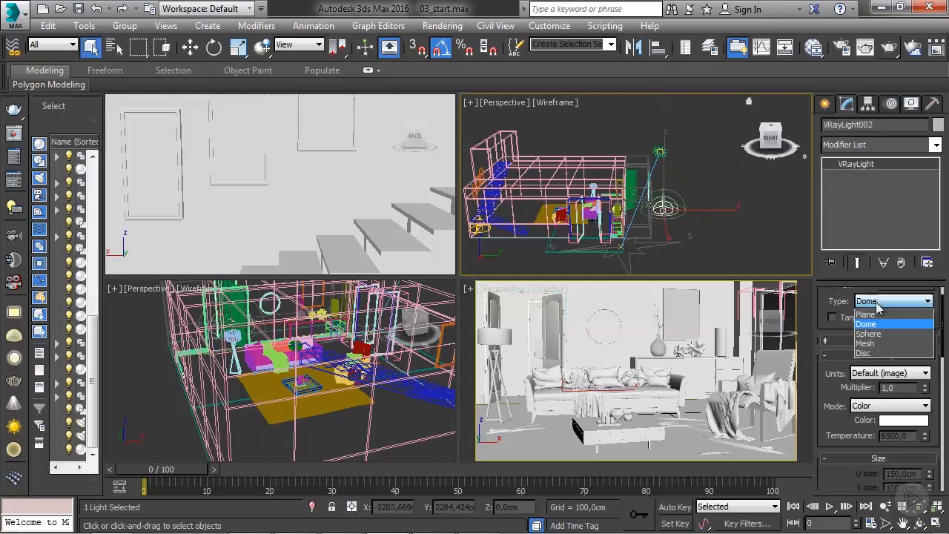
left_click(878, 314)
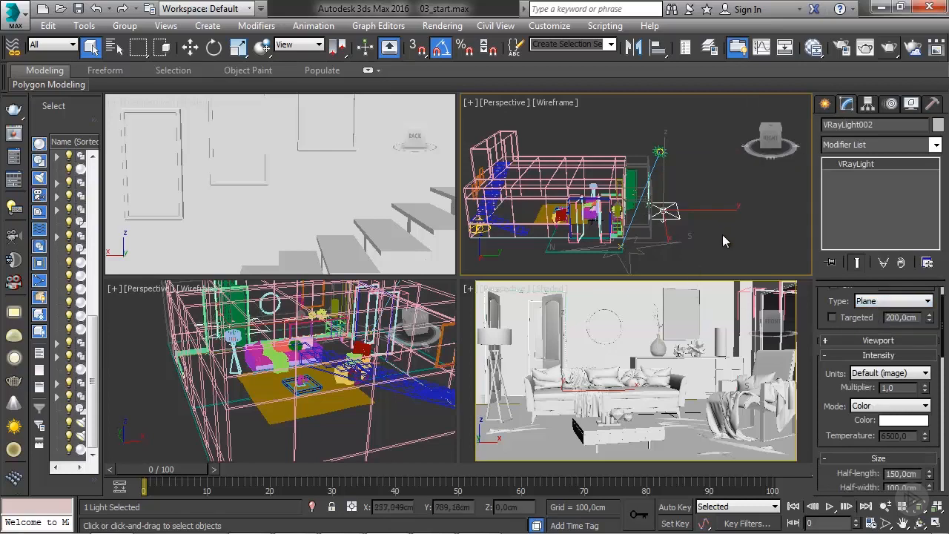
Move the plane light to about X 316 cm, Y 264 cm outside the window opening and rotate it 90° about Y.
middle_click_drag(721, 231, 658, 244, "alt")
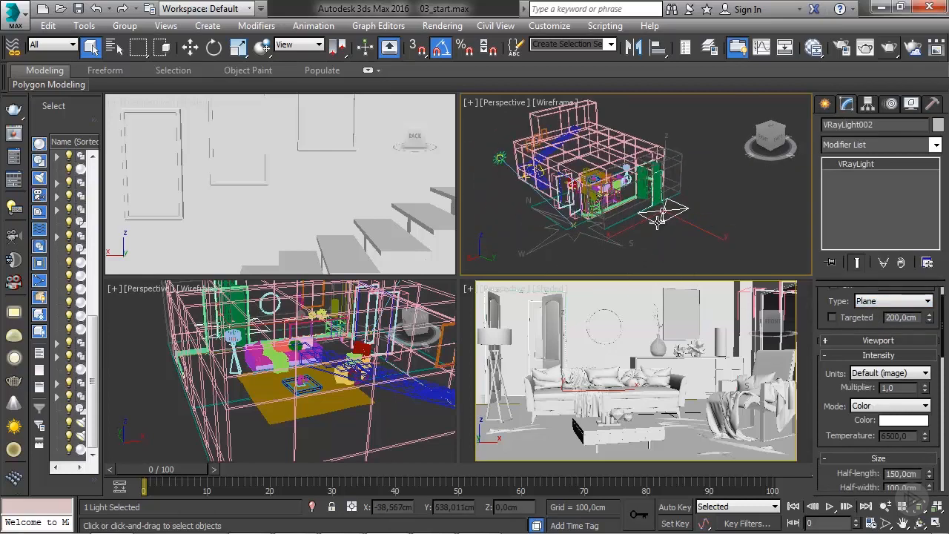
key("w")
left_click_drag(630, 224, 613, 252)
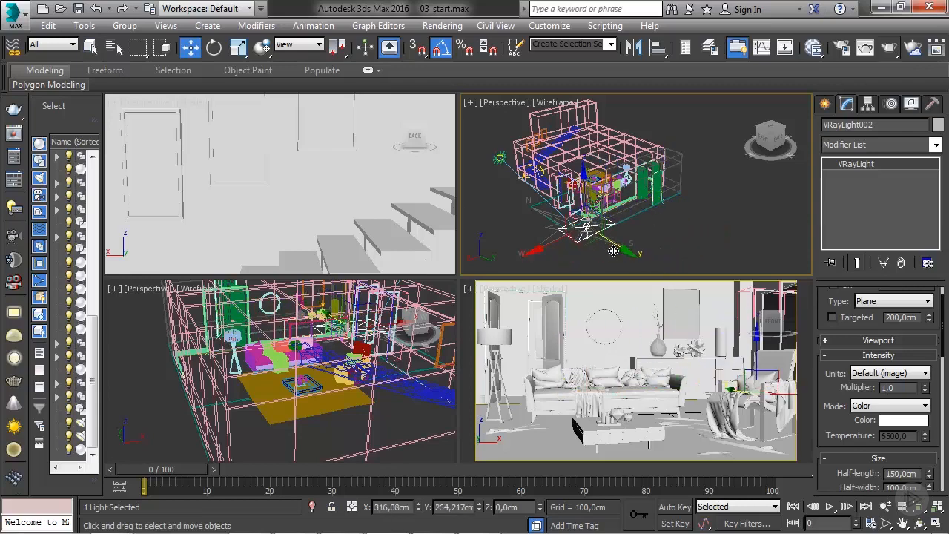
key("e")
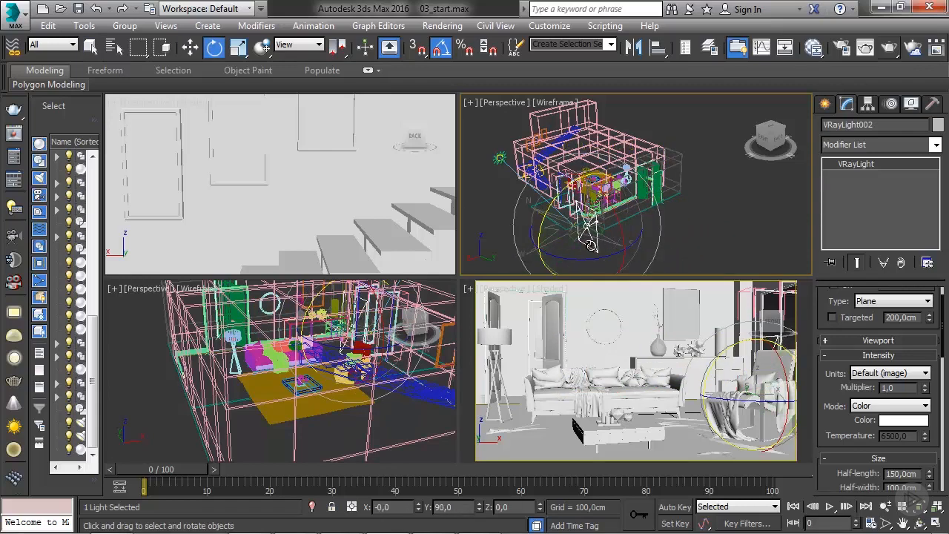
Raise the upright plane light to about Z 143 cm in front of the window opening.
scroll(591, 246, "up", 4)
middle_click_drag(590, 246, 534, 166, "alt")
key("w")
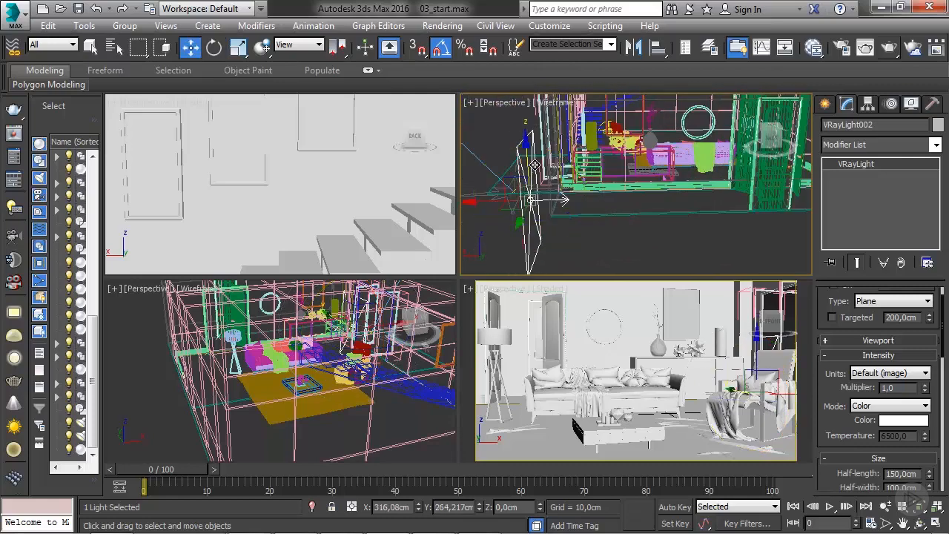
left_click_drag(526, 151, 526, 91)
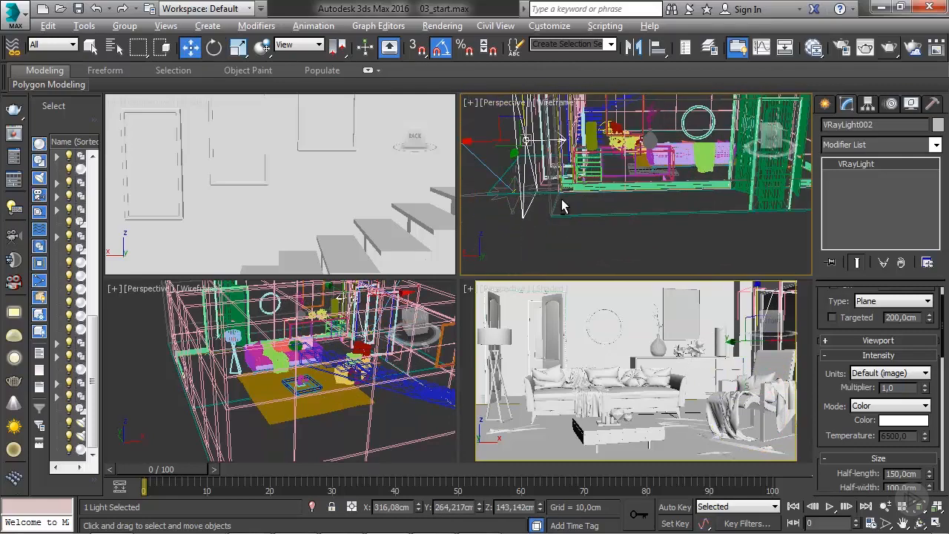
Move the plane light closer to the window opening, to about X 259 cm.
scroll(665, 227, "down", 4)
middle_click_drag(665, 226, 592, 203, "alt")
scroll(592, 203, "up", 3)
left_click_drag(578, 203, 600, 197)
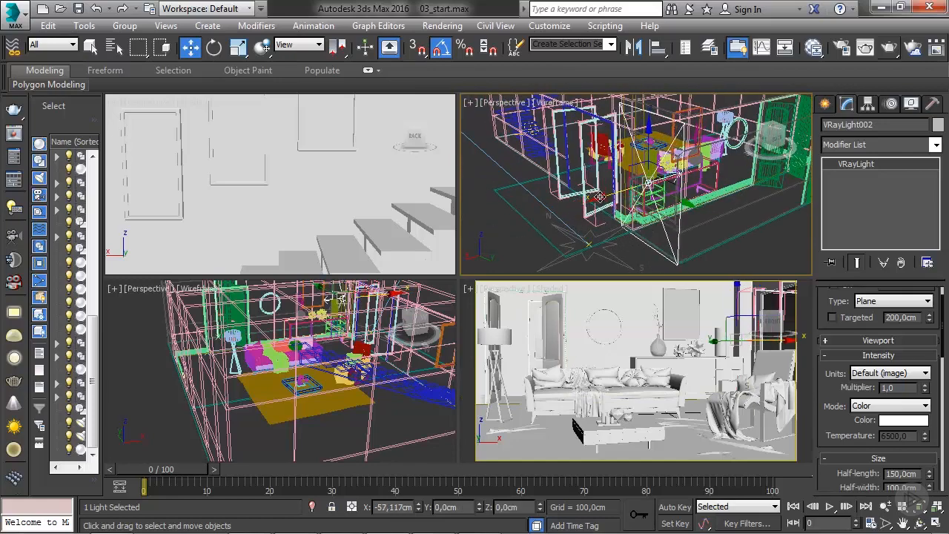
Scale the plane light down non-uniformly to about 73% in Y and 55% in X to fit the window opening.
middle_click_drag(599, 197, 688, 209, "alt")
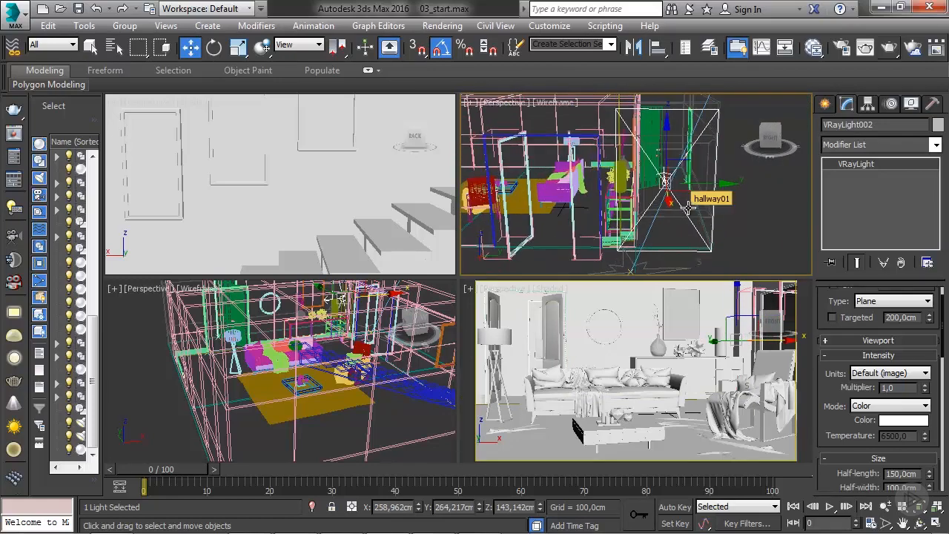
key("r")
left_click_drag(739, 182, 707, 176)
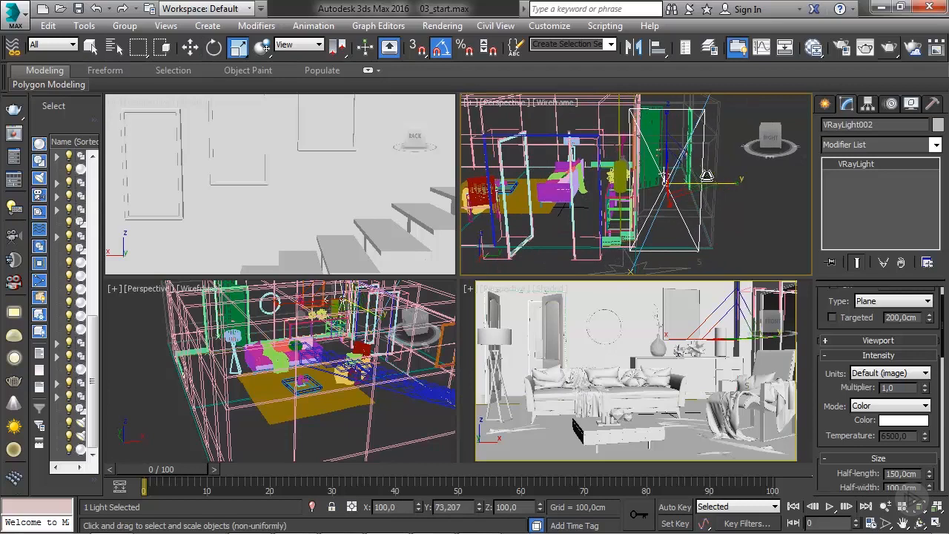
left_click_drag(666, 121, 665, 158)
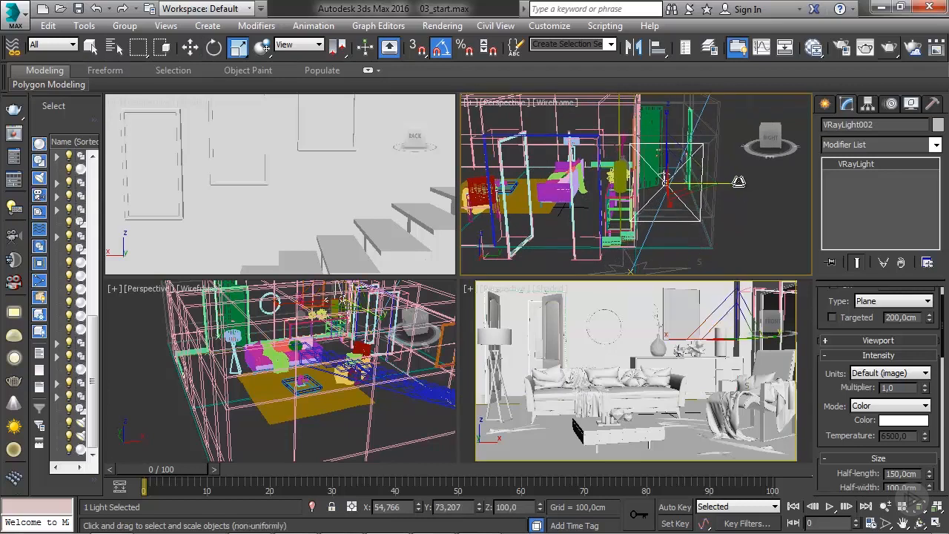
Align the scaled plane light with the window opening at about X 267 cm, Y 282 cm.
key("w")
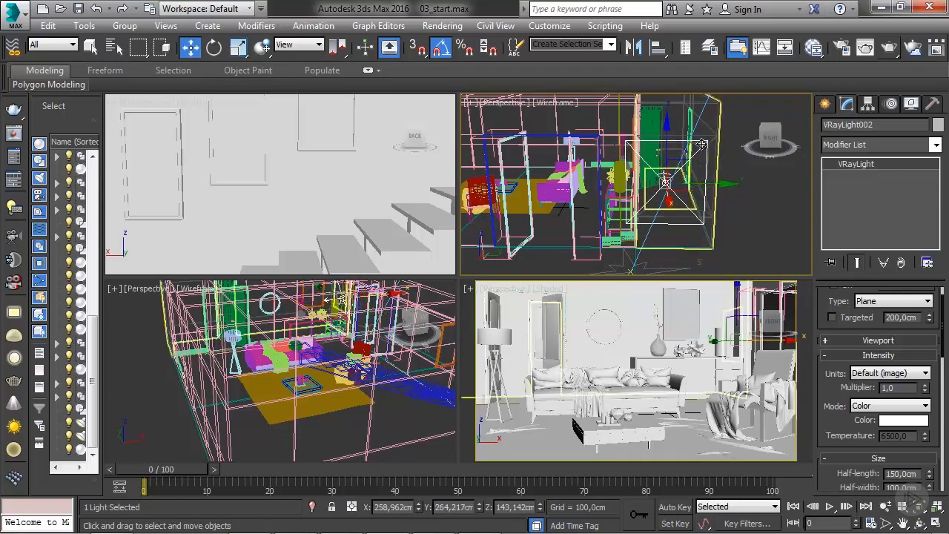
left_click_drag(713, 181, 720, 187)
middle_click_drag(736, 205, 594, 178, "alt")
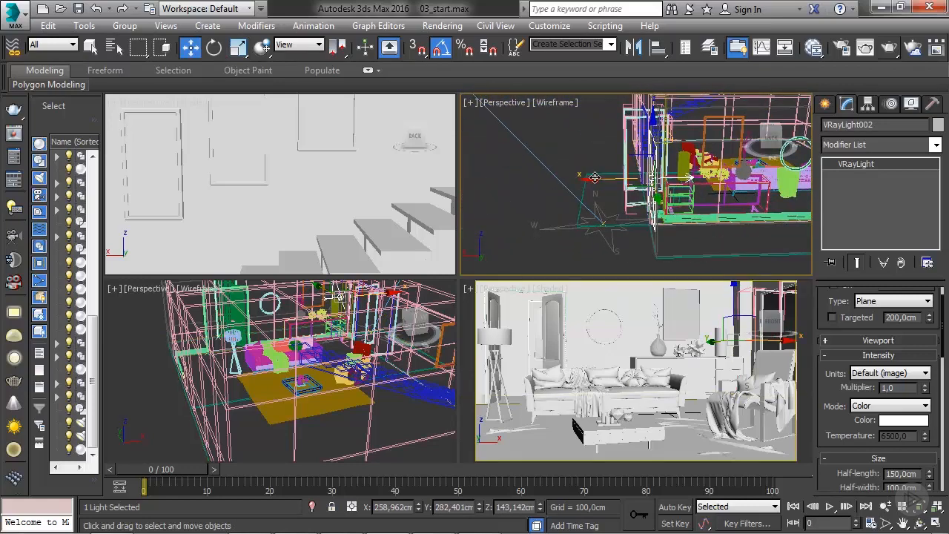
left_click_drag(593, 178, 585, 178)
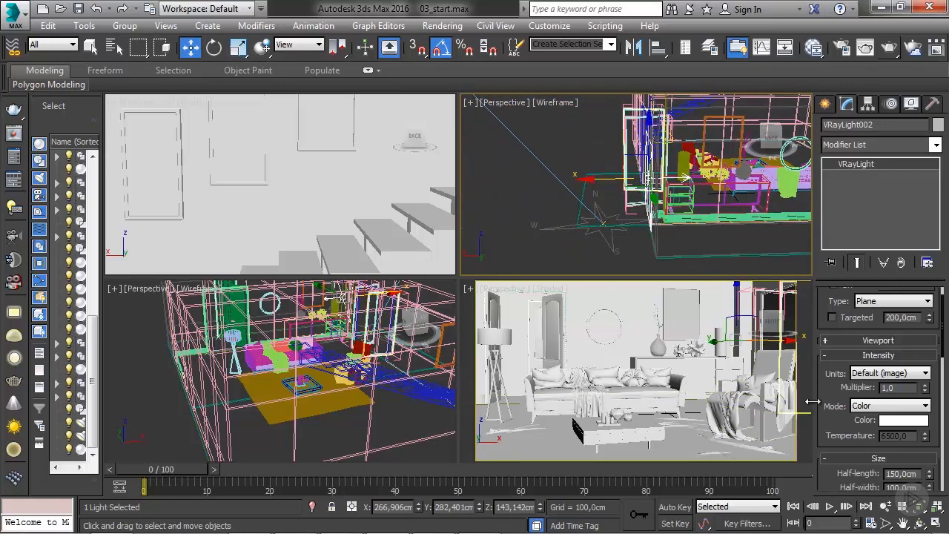
Enable the Skylight portal option for the plane light.
left_click_drag(835, 416, 837, 252)
scroll(851, 369, "down", 1)
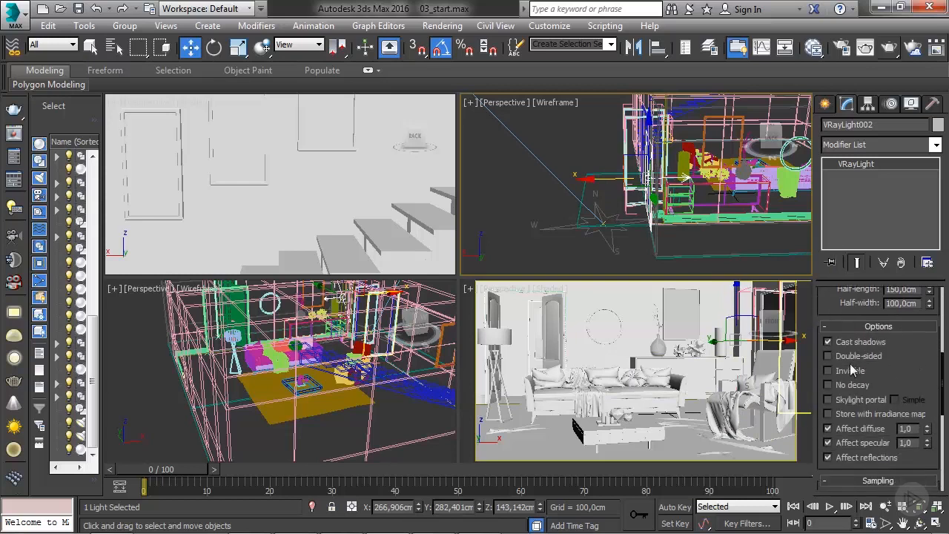
left_click(830, 401)
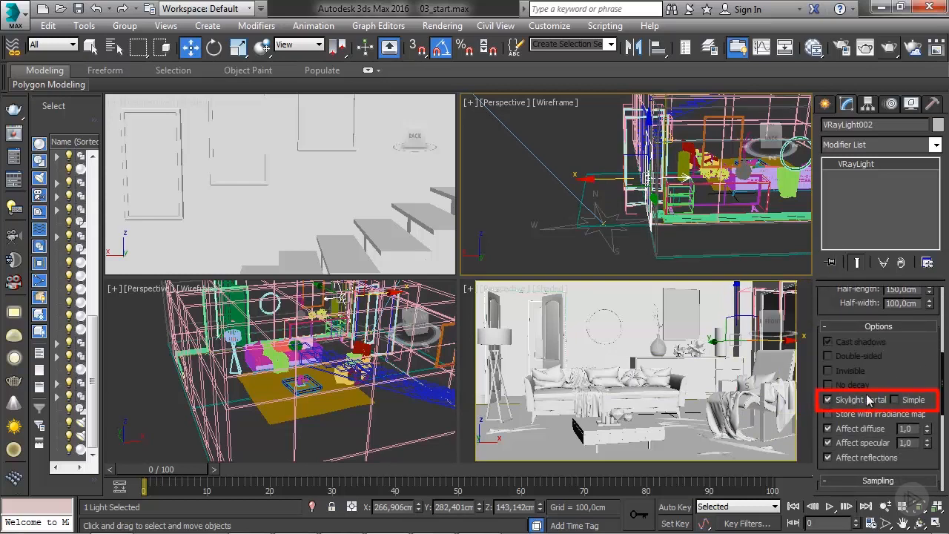
scroll(835, 293, "up", 7)
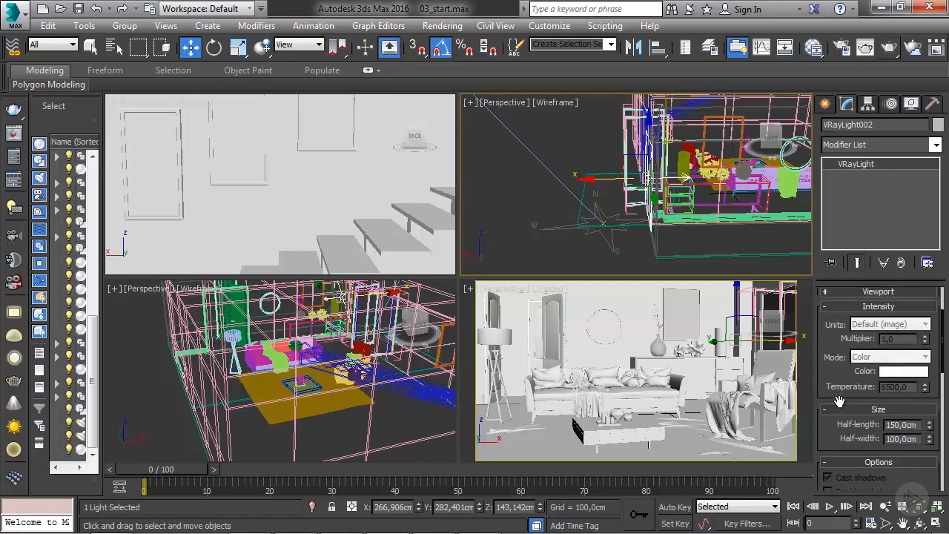
left_click_drag(829, 369, 837, 438)
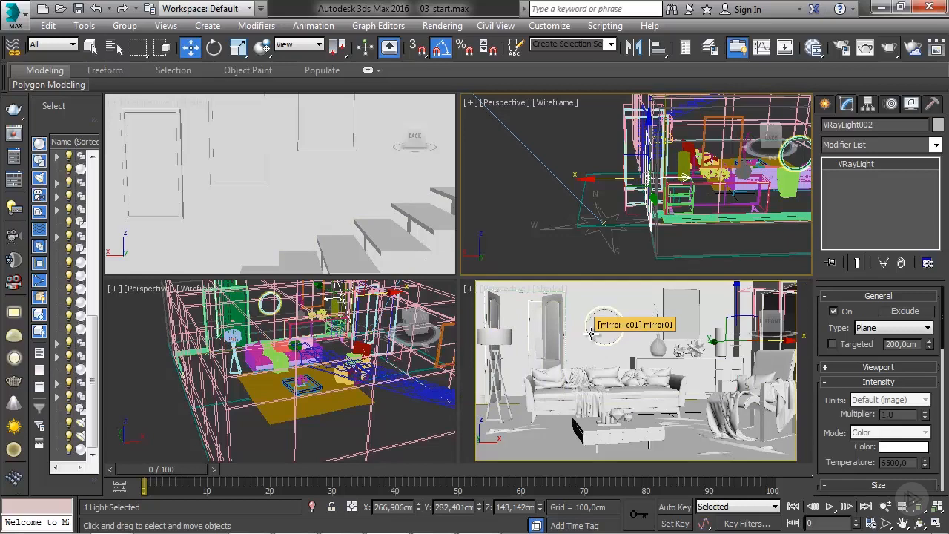
Set the VRayHDRI map's overall multiplier to 2 and test-render the interior view.
left_click(813, 47)
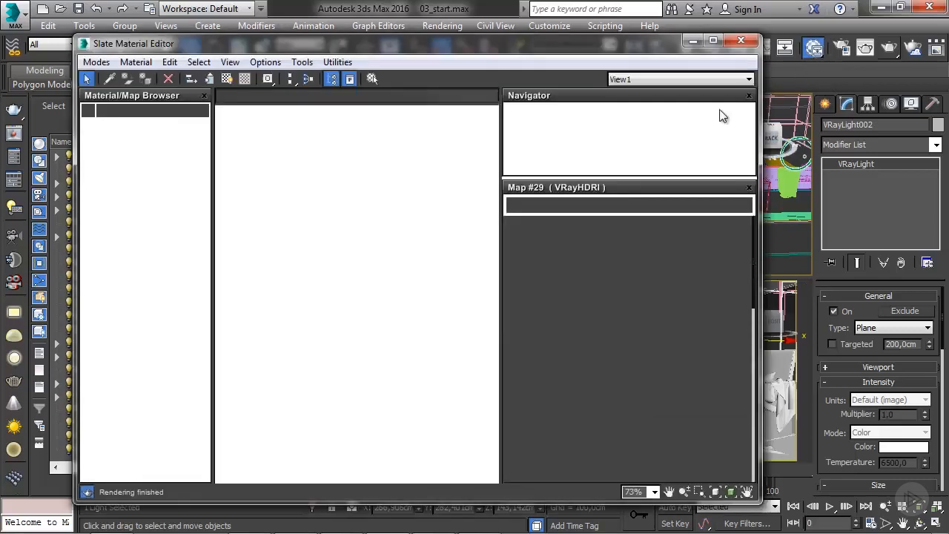
right_click(369, 309)
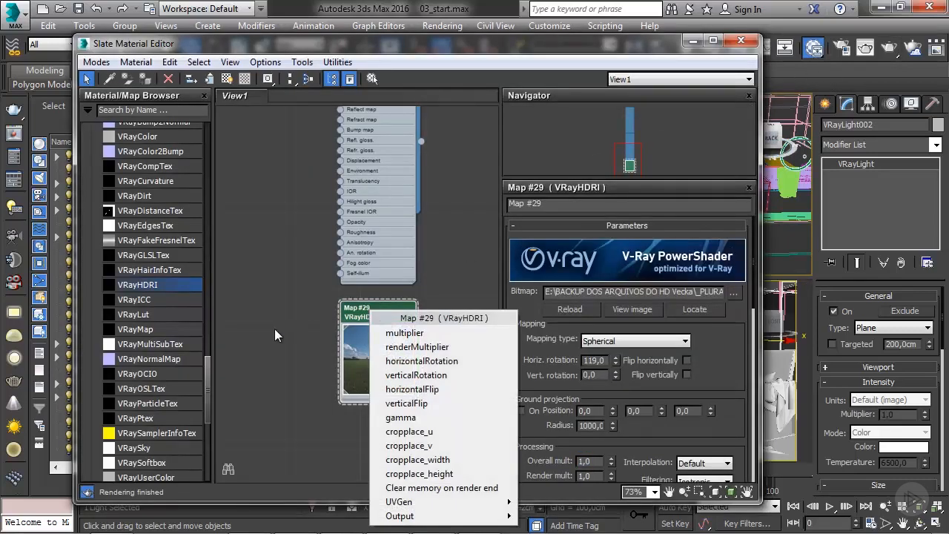
left_click(274, 328)
left_click(371, 317)
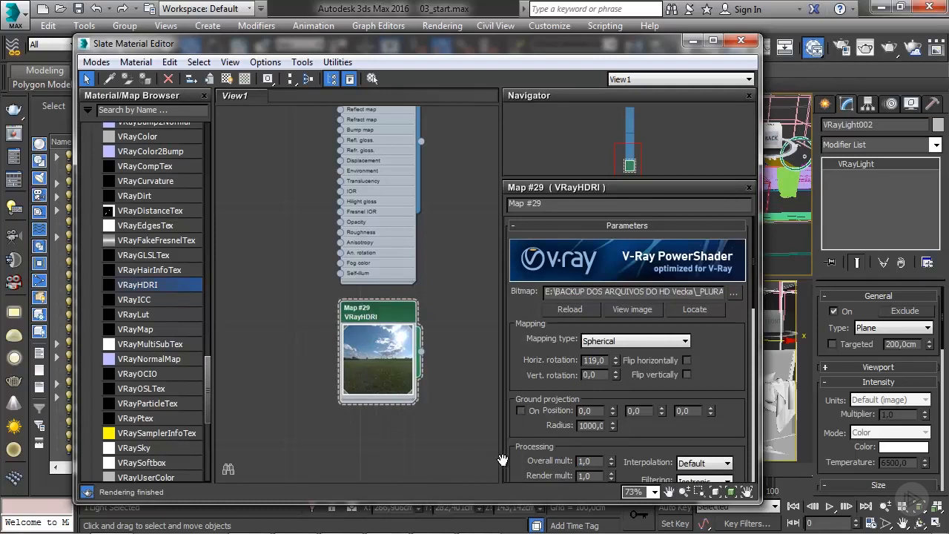
left_click_drag(503, 460, 560, 359)
double_click(597, 365)
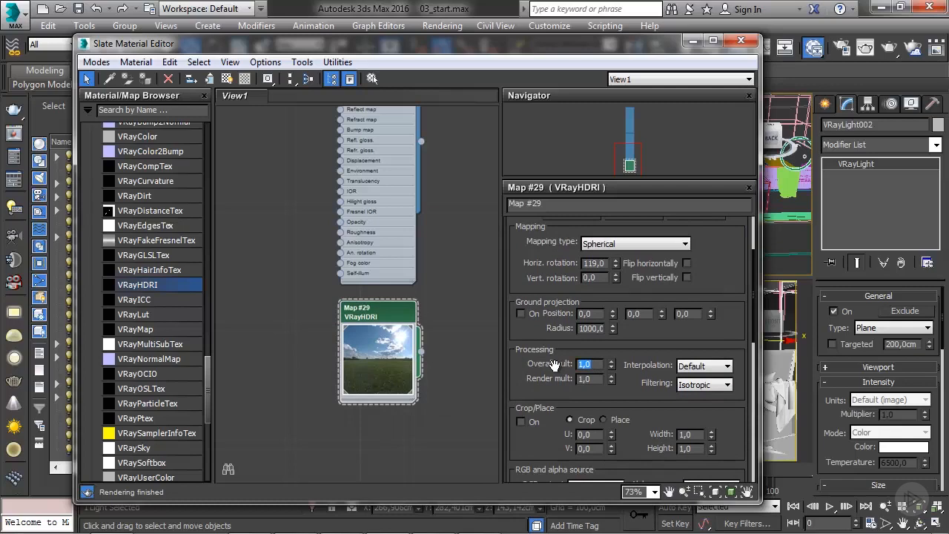
type("2")
key("Return")
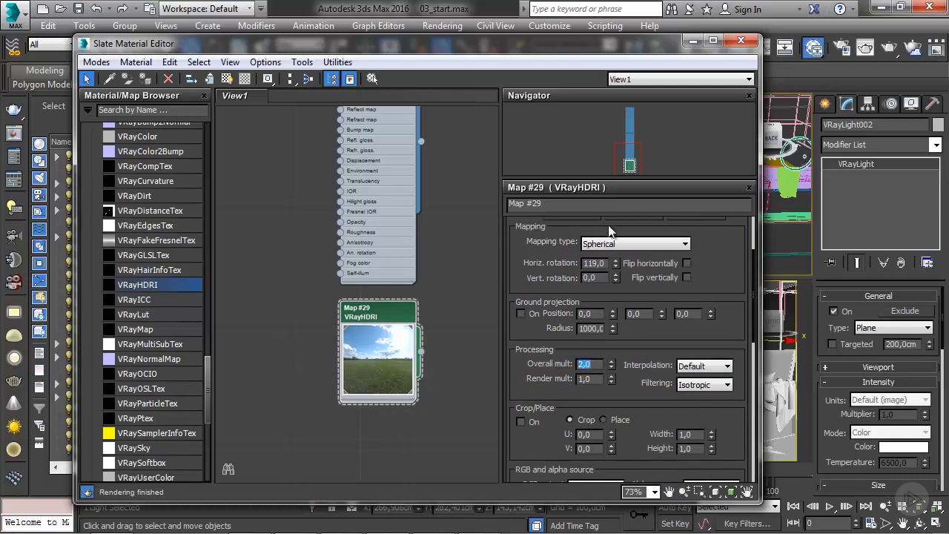
left_click(741, 40)
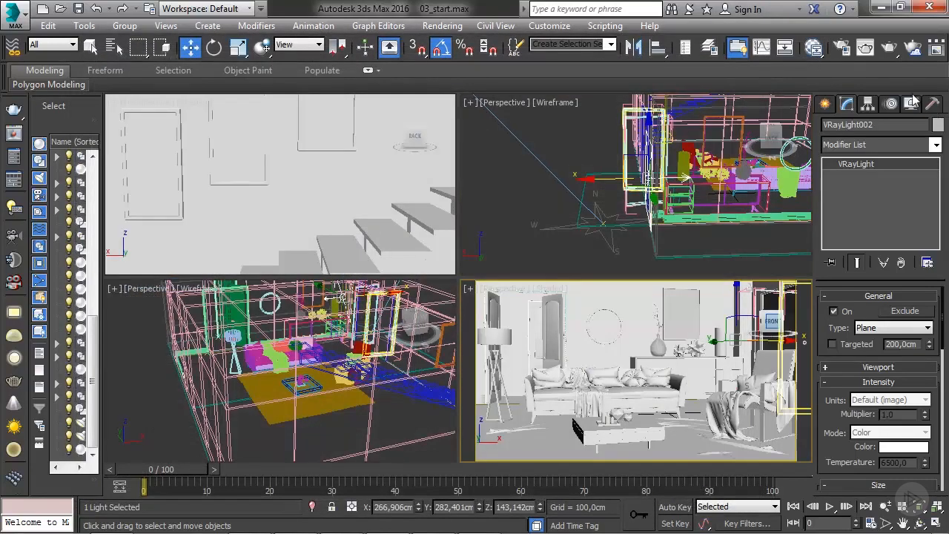
left_click(885, 54)
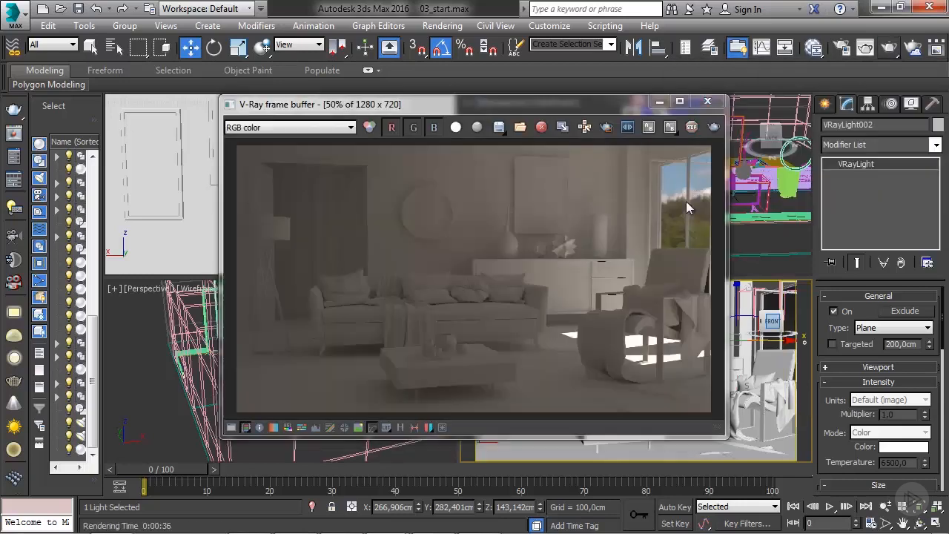
left_click(713, 102)
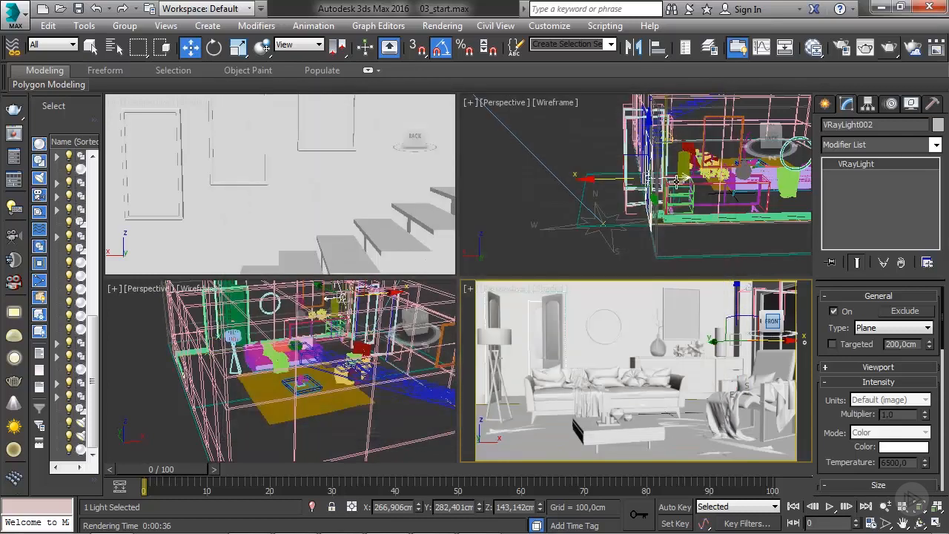
Select the Daylight system's sun and set its time to 16 hours.
scroll(557, 234, "down", 5)
left_click(509, 195)
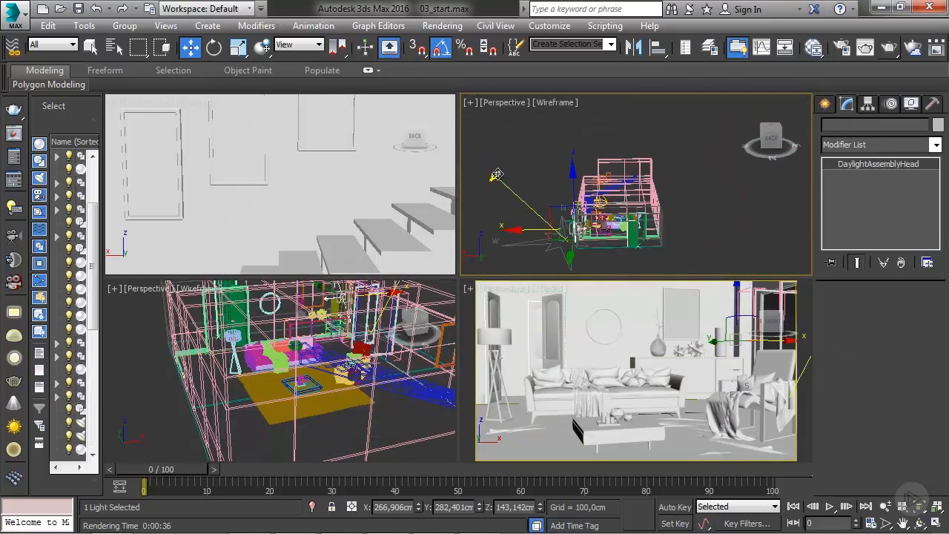
left_click(908, 448)
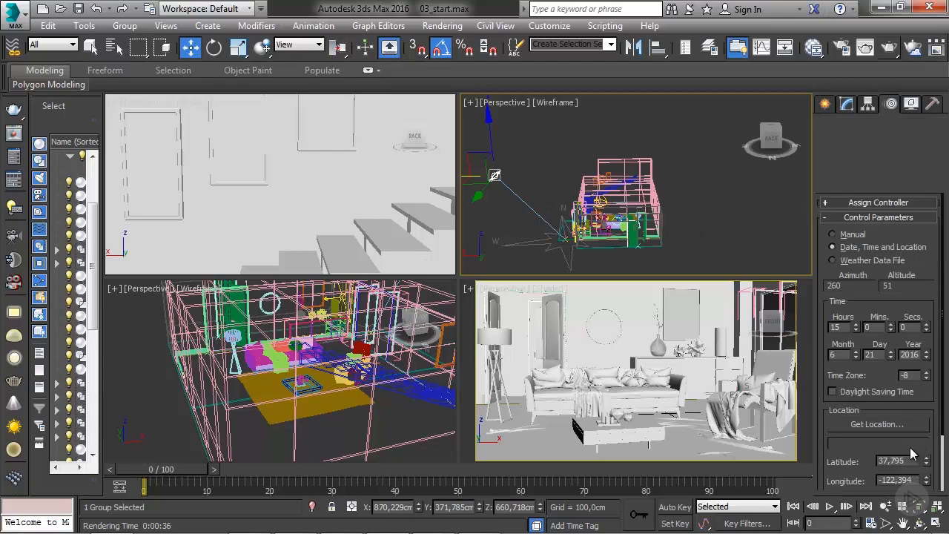
left_click(856, 324)
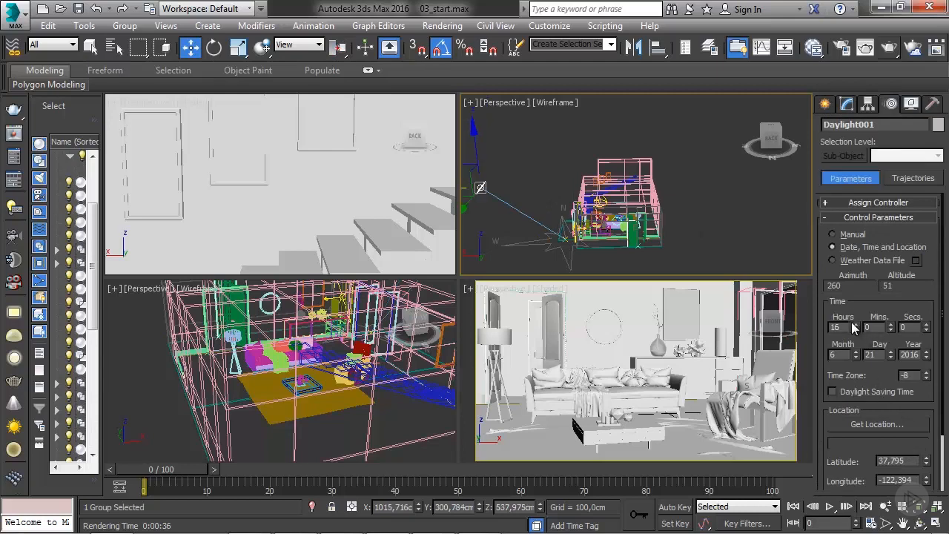
scroll(652, 201, "up", 5)
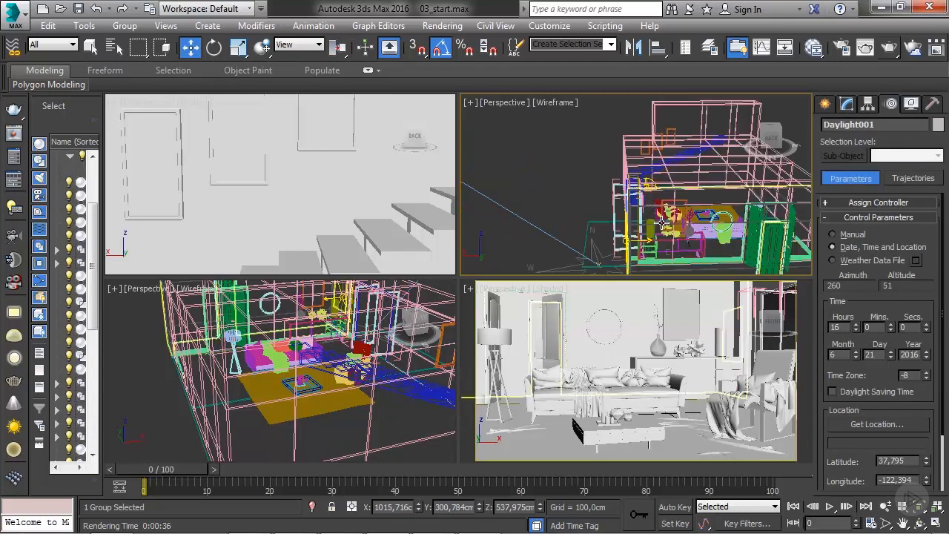
middle_click_drag(617, 254, 625, 222)
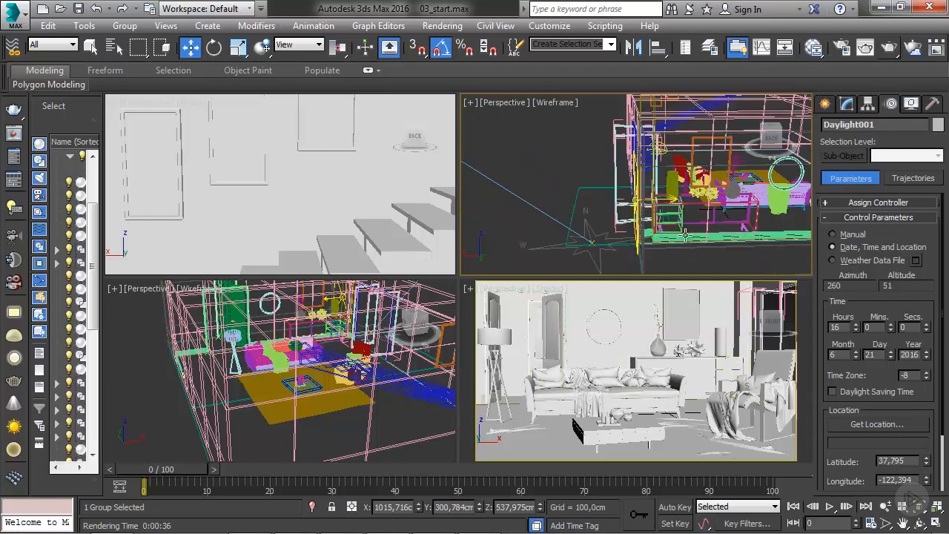
Set the VRayHDRI map's overall multiplier to 3 and test-render the interior view.
left_click(818, 47)
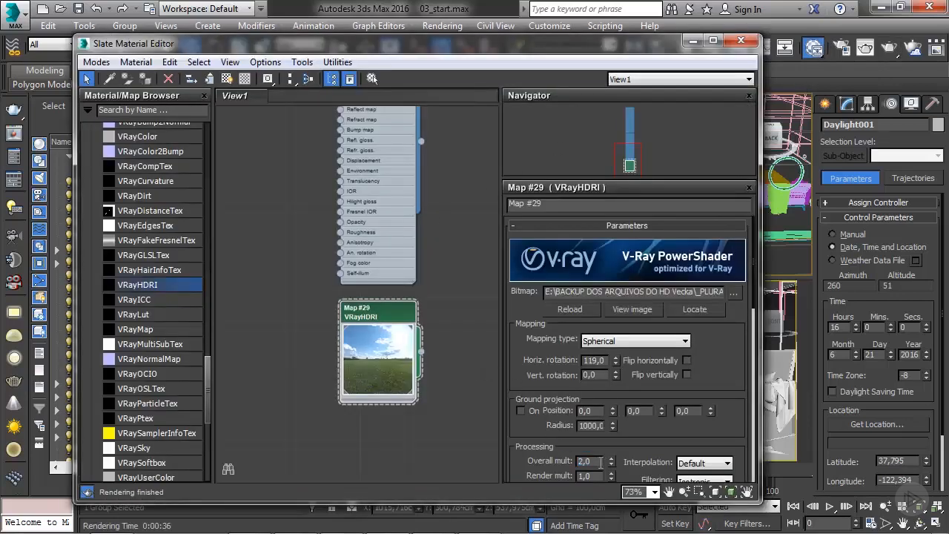
double_click(600, 461)
type("3")
left_click(741, 40)
right_click(530, 382)
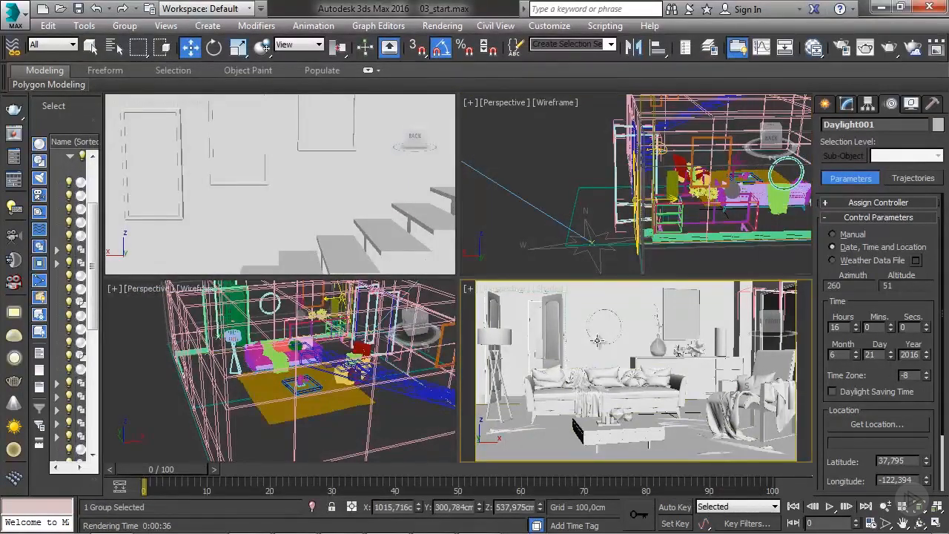
left_click(888, 48)
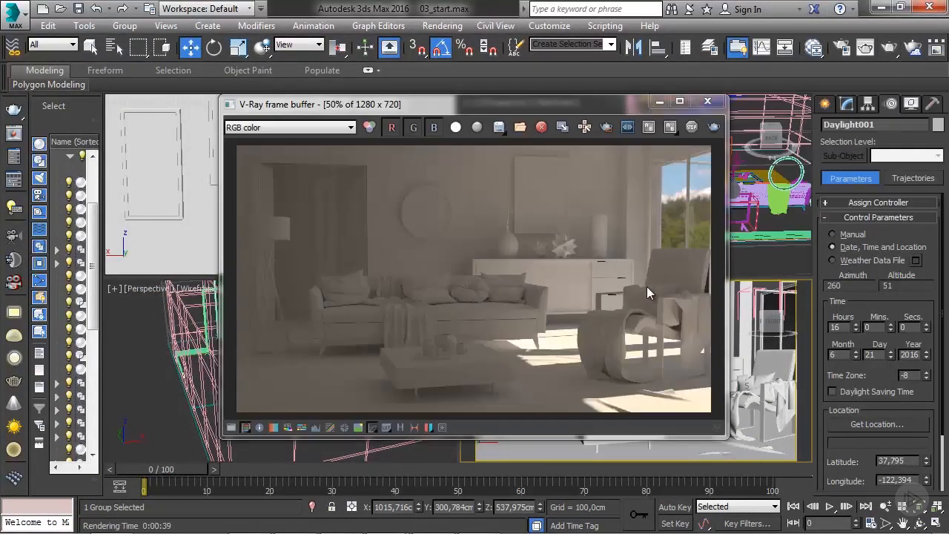
left_click(715, 108)
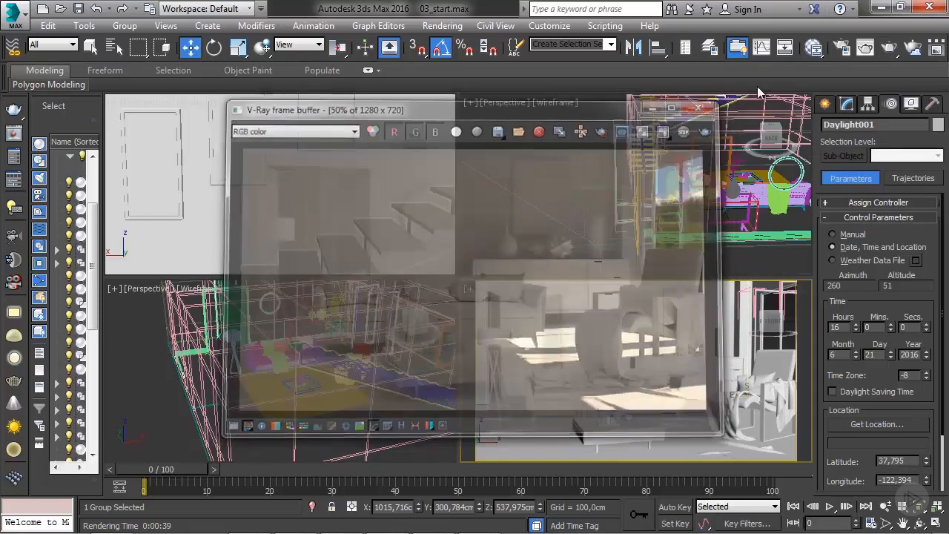
Set the VRayHDRI map's horizontal rotation to 177 and test-render the interior view.
left_click(813, 48)
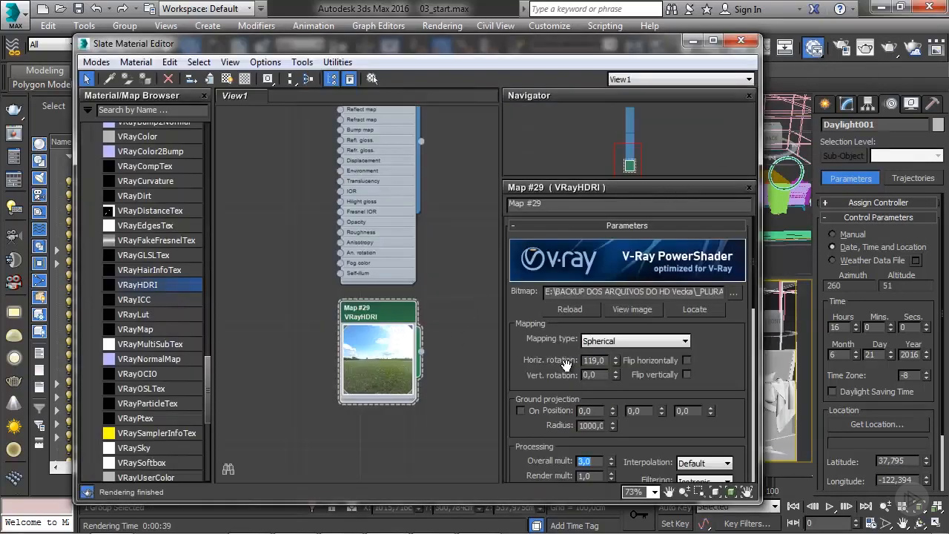
left_click_drag(619, 359, 613, 327)
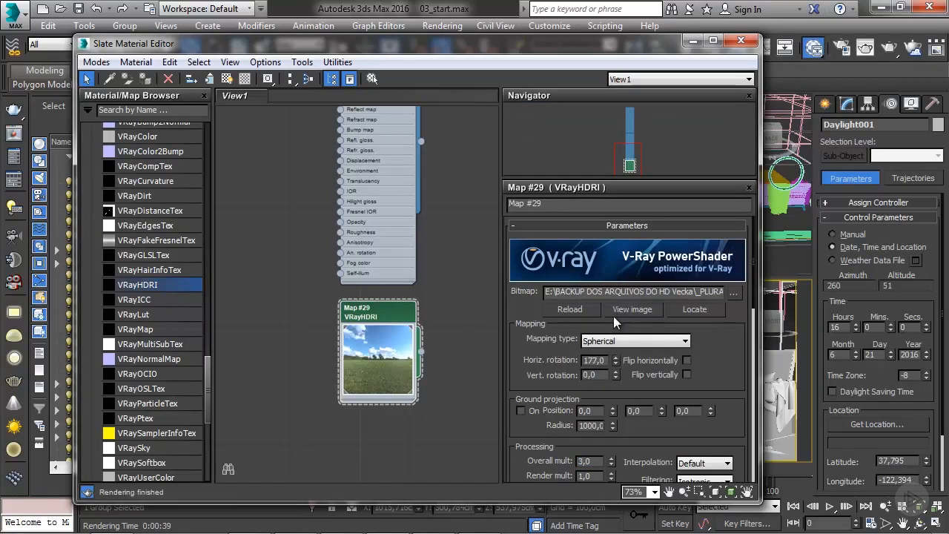
left_click(738, 40)
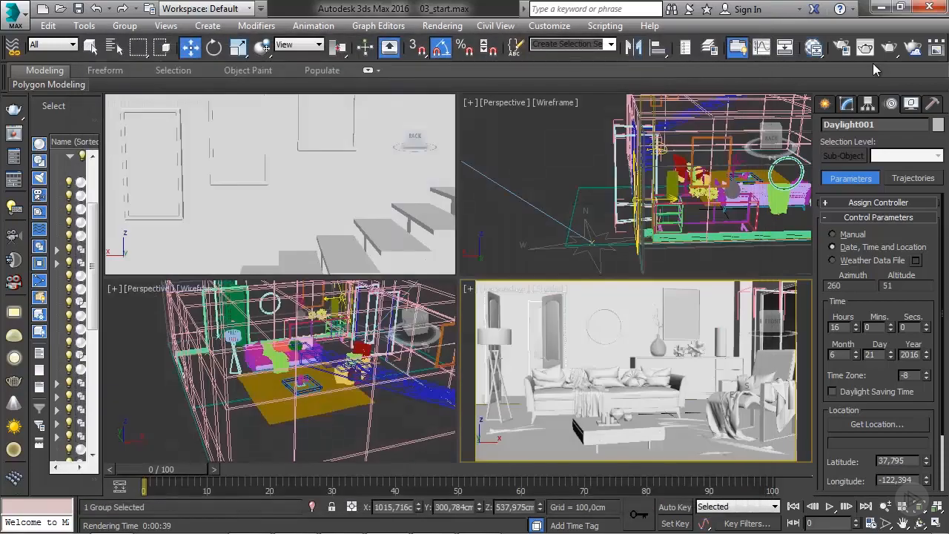
left_click(888, 48)
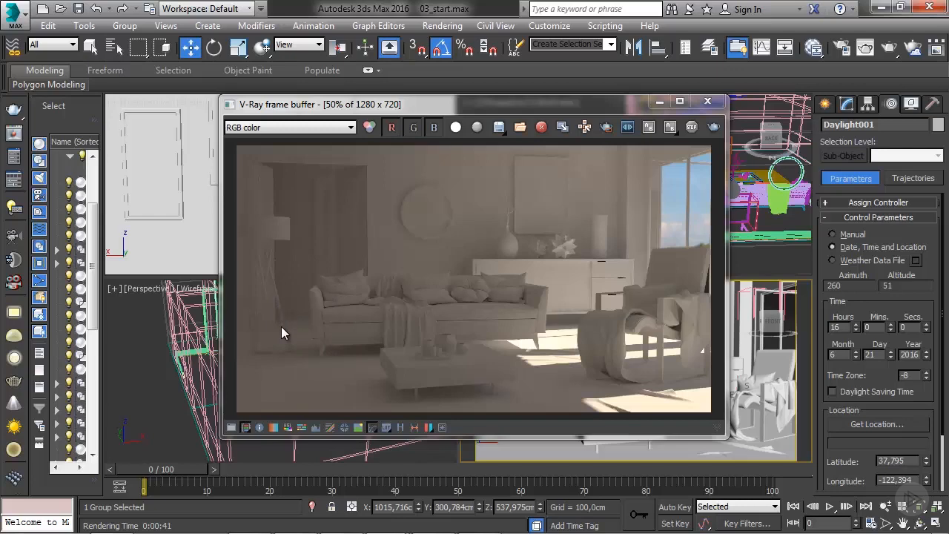
left_click(711, 105)
Set the V-Ray exposure control's exposure value to 1.5 EV and test-render the interior view.
left_click(442, 25)
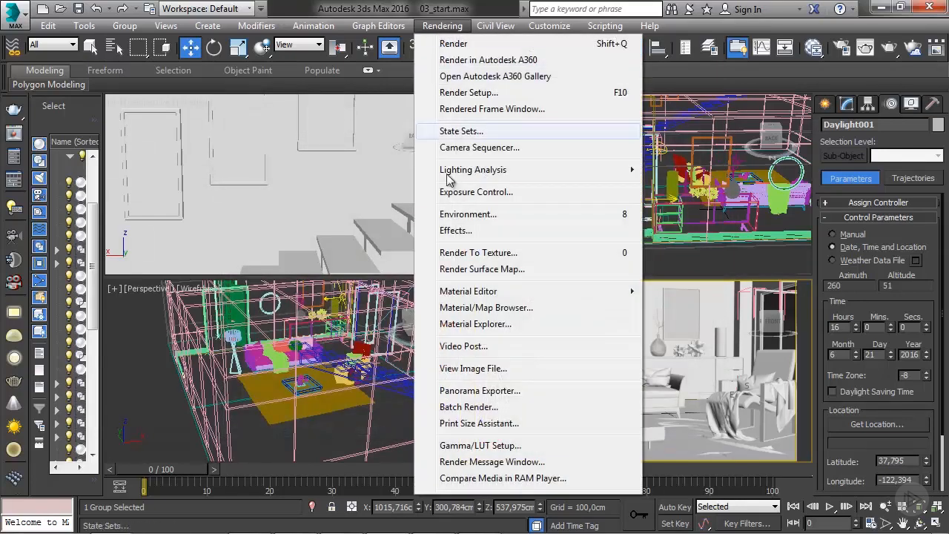
left_click(462, 194)
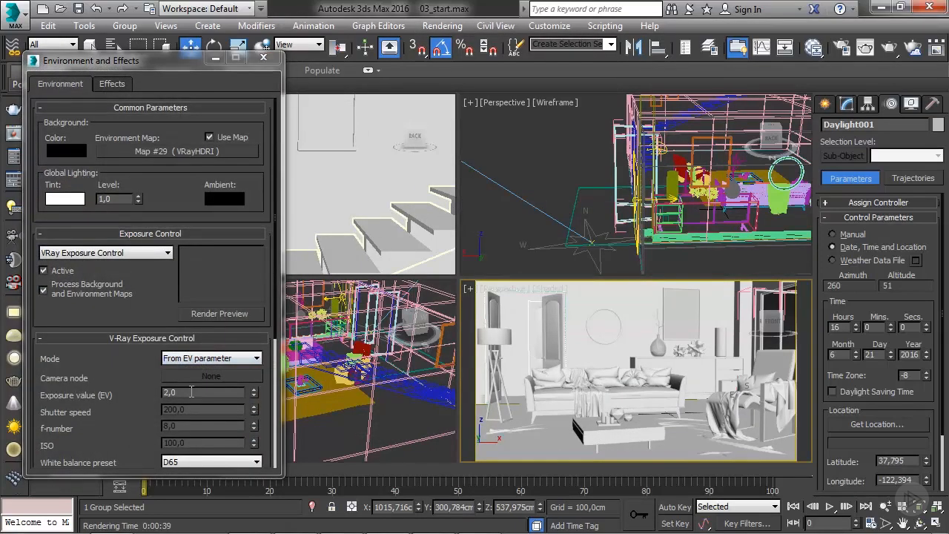
left_click_drag(191, 392, 145, 394)
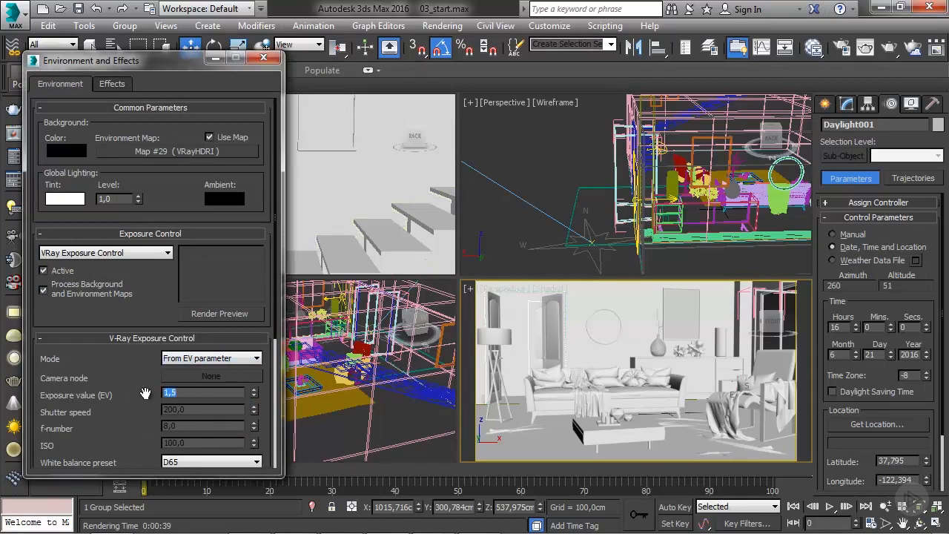
left_click(889, 48)
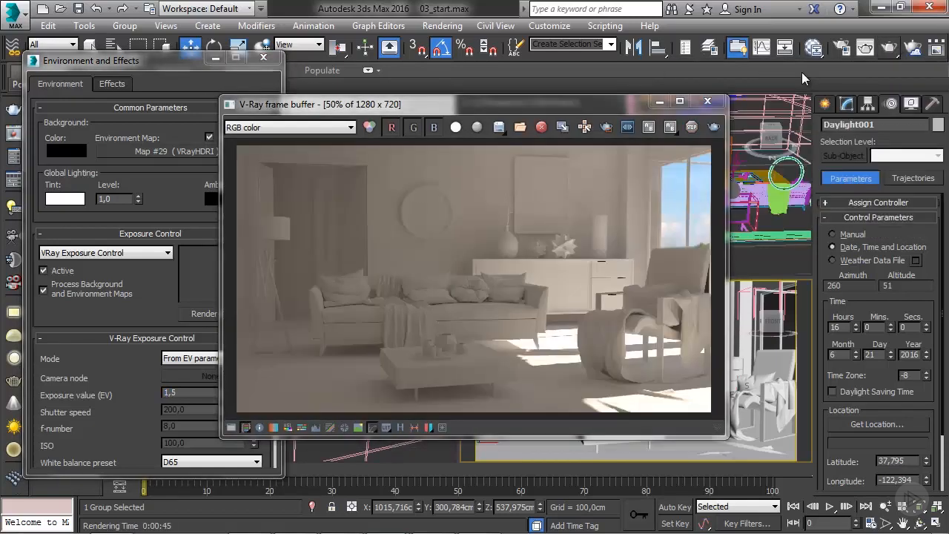